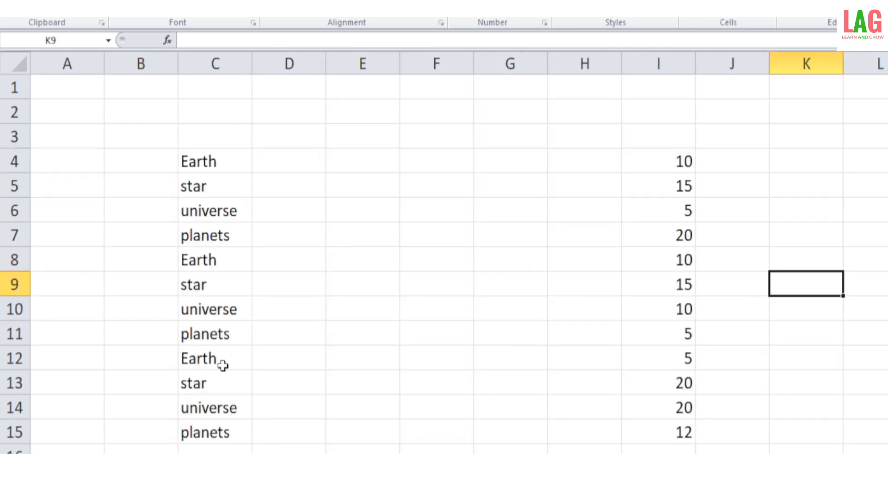
- Examine the word list in C4:C15, checking its first and last cells and the full range
scroll(287, 198, "down", 1)
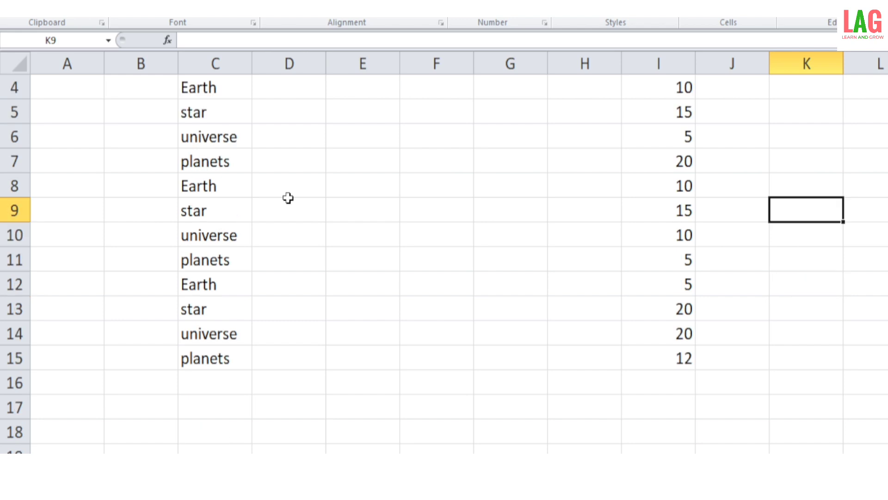
scroll(288, 198, "up", 1)
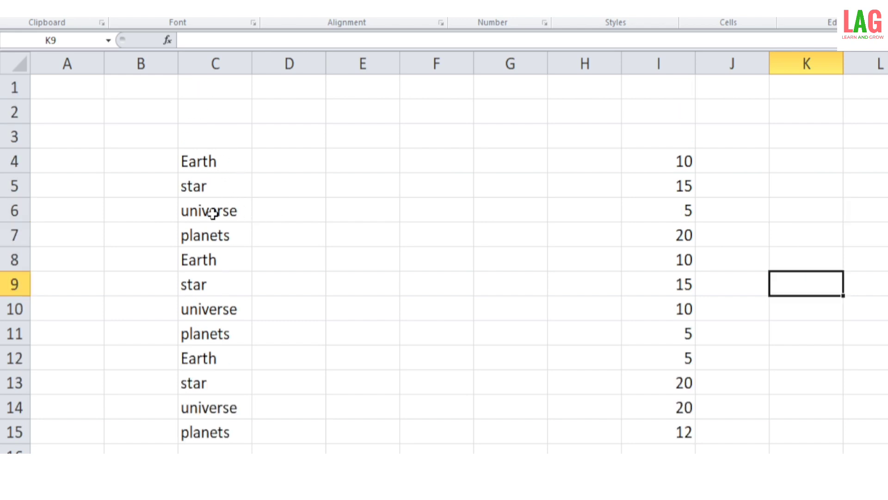
left_click_drag(211, 162, 234, 428)
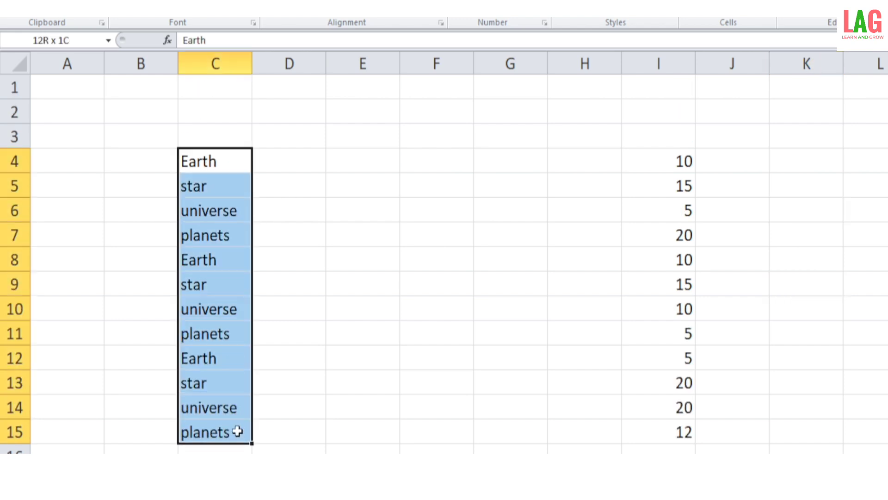
left_click(294, 329)
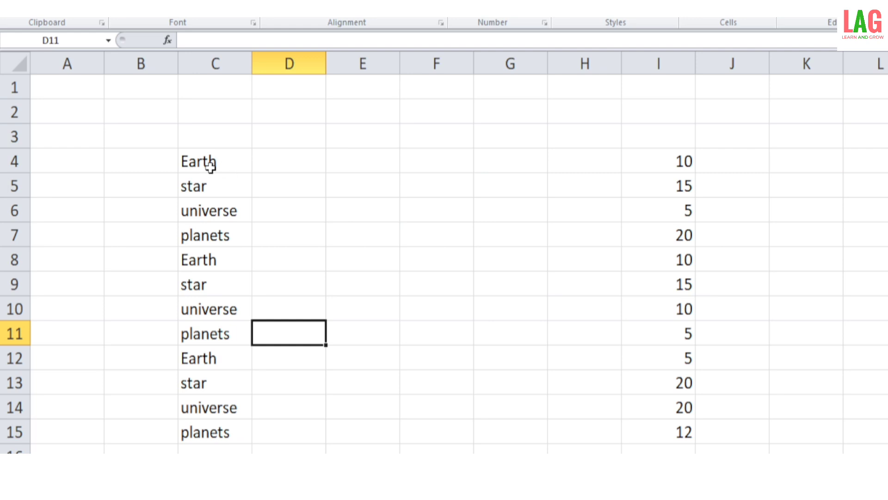
left_click_drag(208, 161, 189, 423)
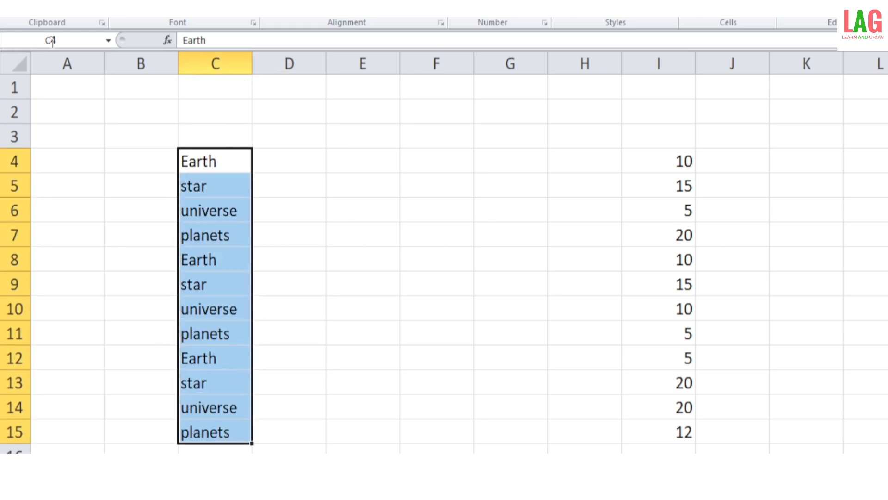
left_click(191, 155)
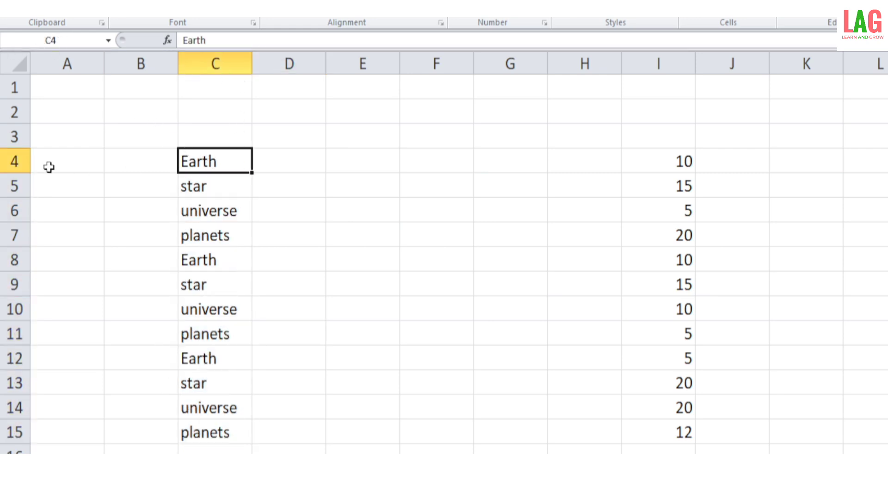
left_click(204, 435)
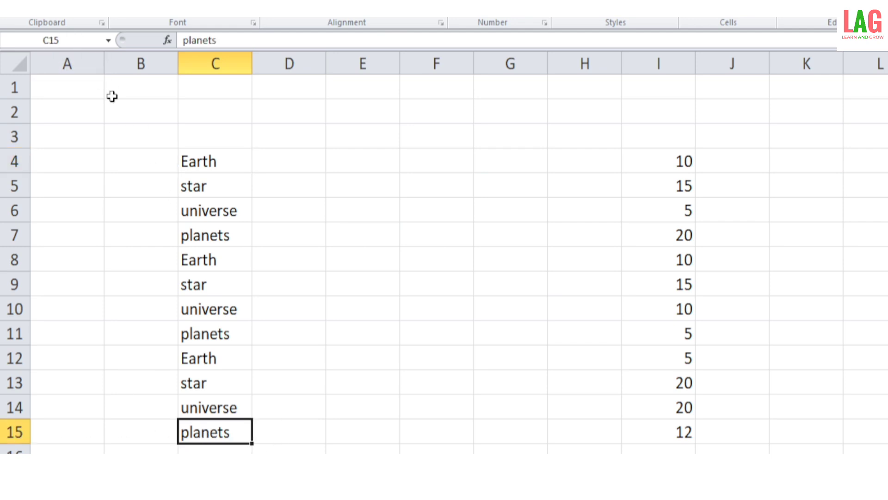
left_click_drag(208, 163, 207, 430)
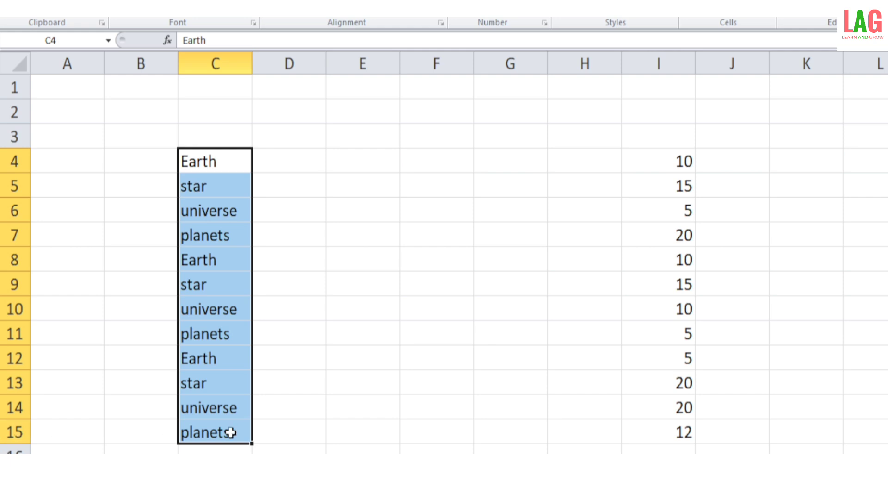
left_click(230, 183)
- Enter the heading "Earth Count" in cell D3 and widen column D to fit it
left_click(310, 140)
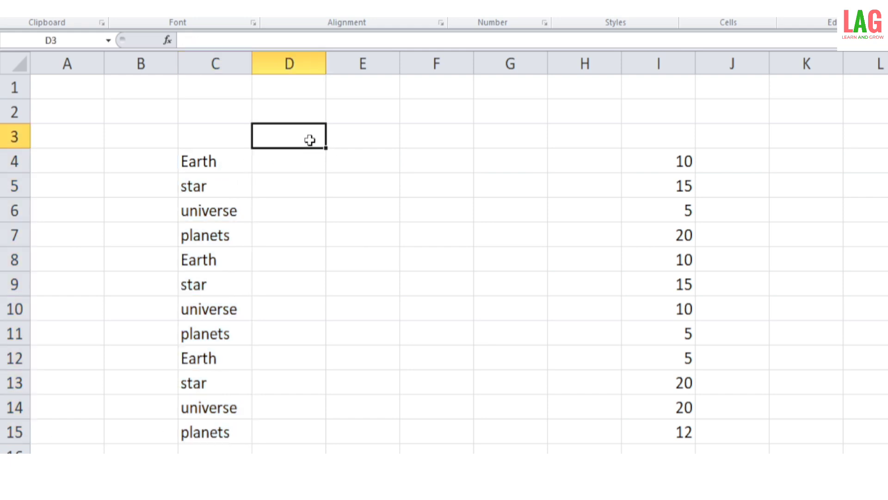
type("Ea")
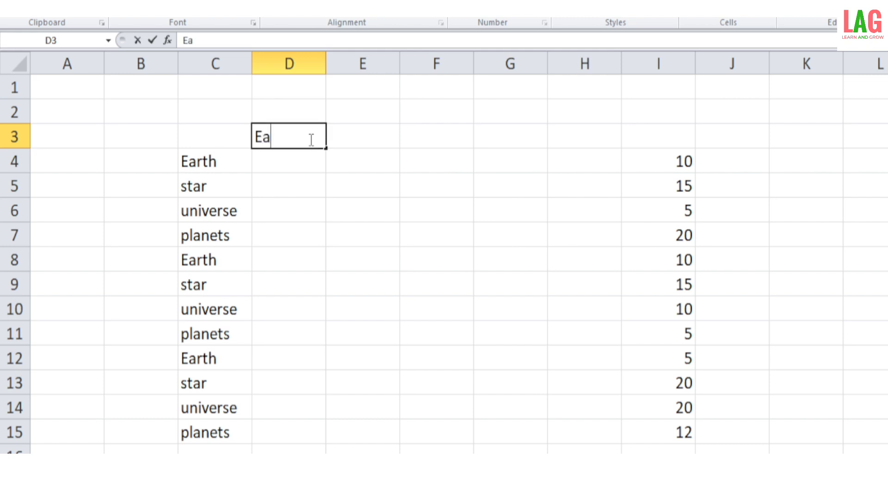
type("rth Count")
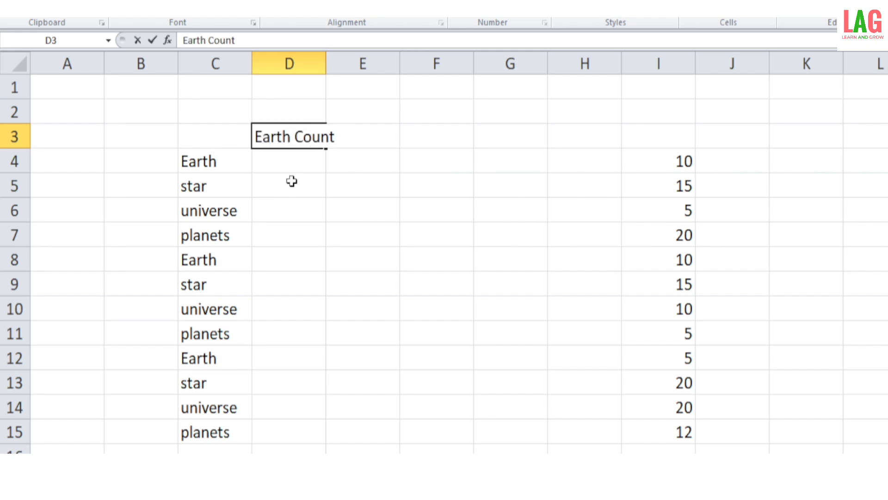
left_click(320, 183)
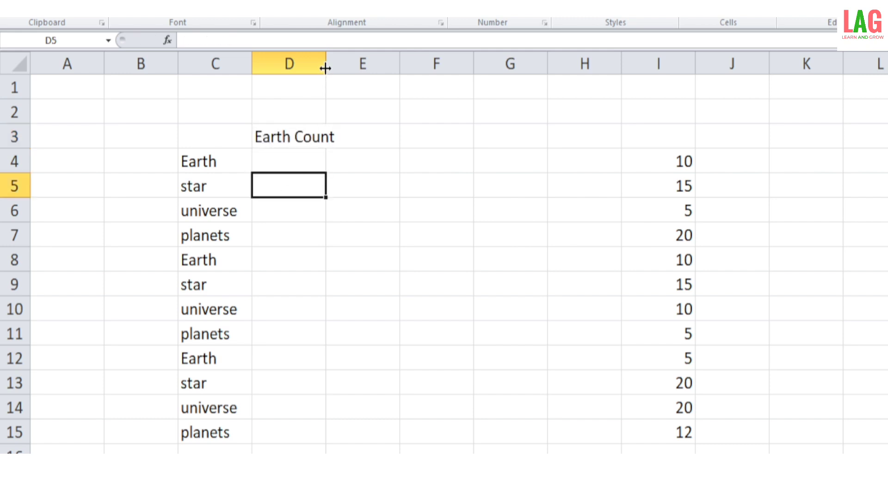
left_click_drag(326, 63, 344, 63)
- Begin a COUNTIF formula in cell D4 with C4:C15 as its range
left_click(326, 168)
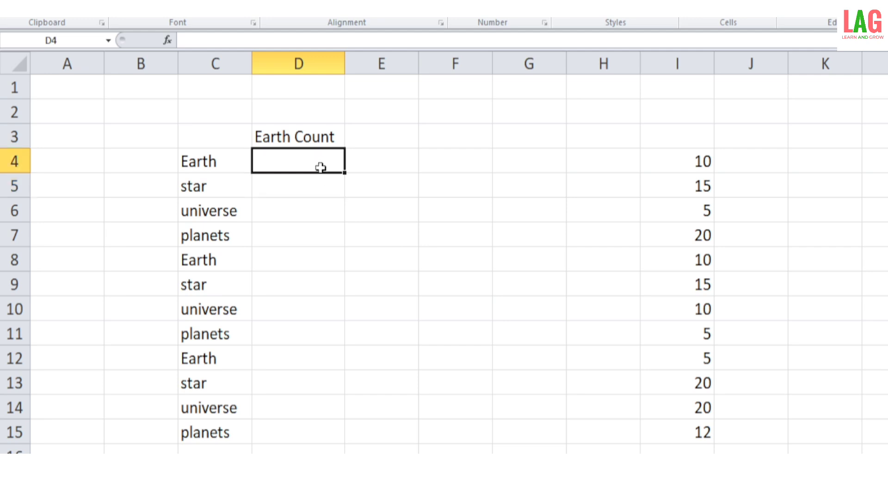
left_click(295, 137)
left_click(303, 168)
type("=")
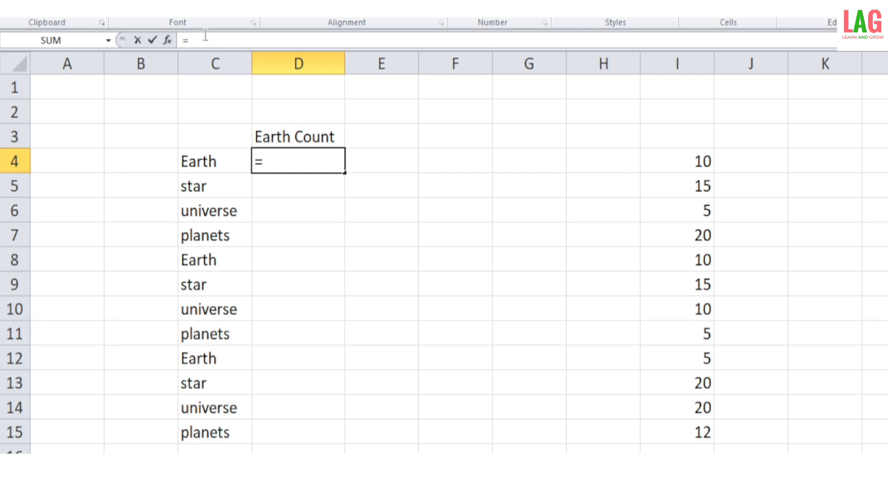
type("count")
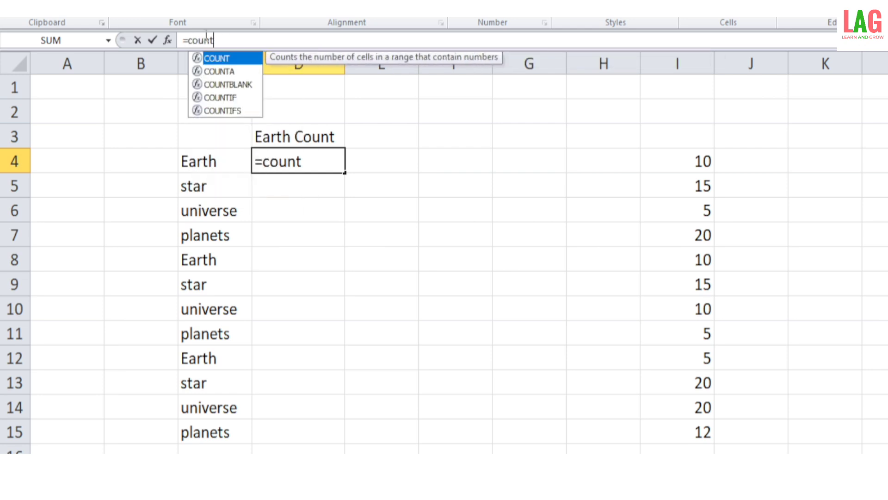
type("if")
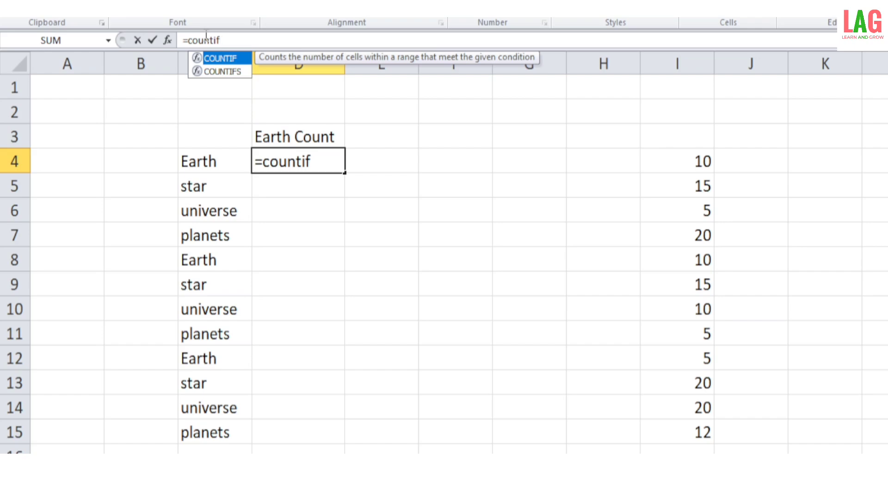
double_click(222, 58)
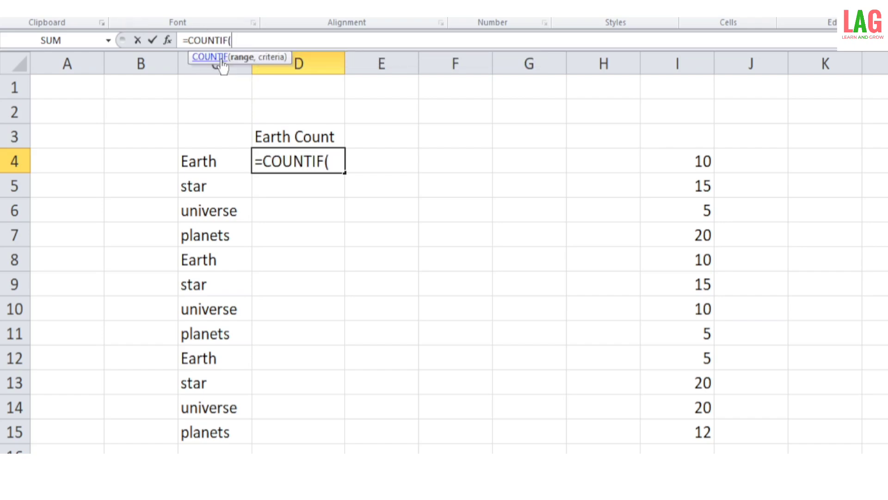
left_click(251, 41)
left_click_drag(205, 158, 209, 433)
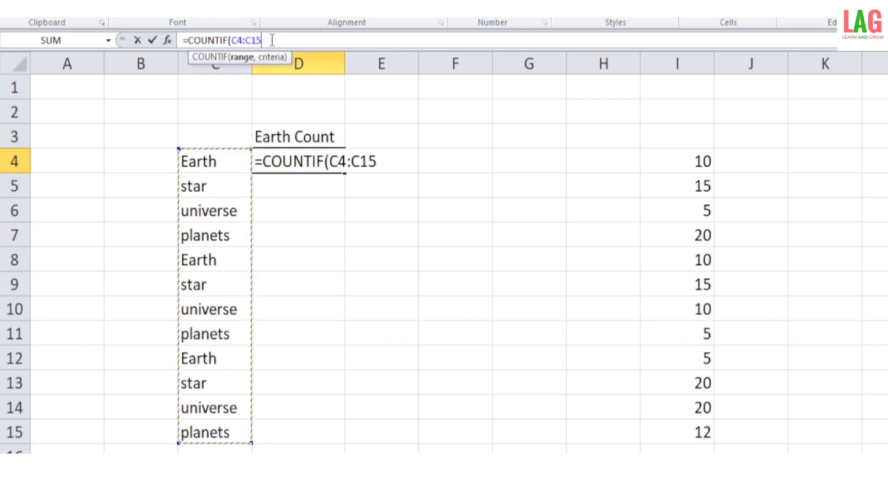
- Complete the COUNTIF formula in D4 with the quoted criterion "earth" and enter it
type(",")
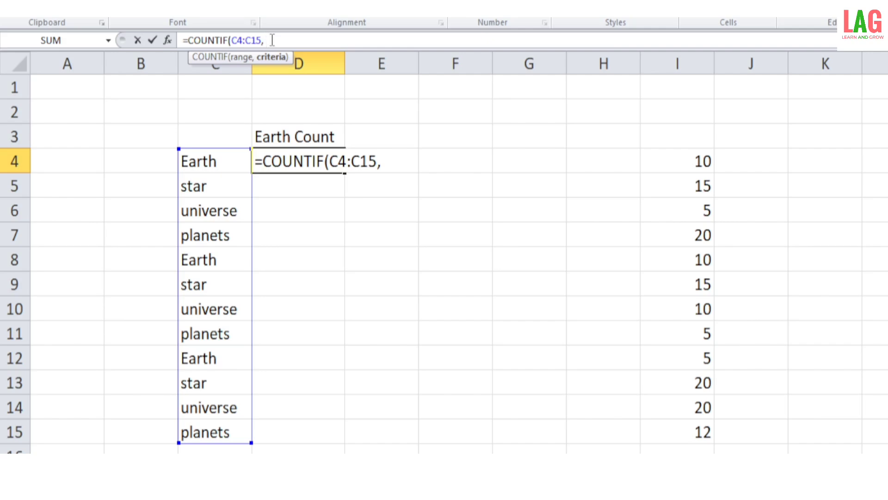
type("earth")
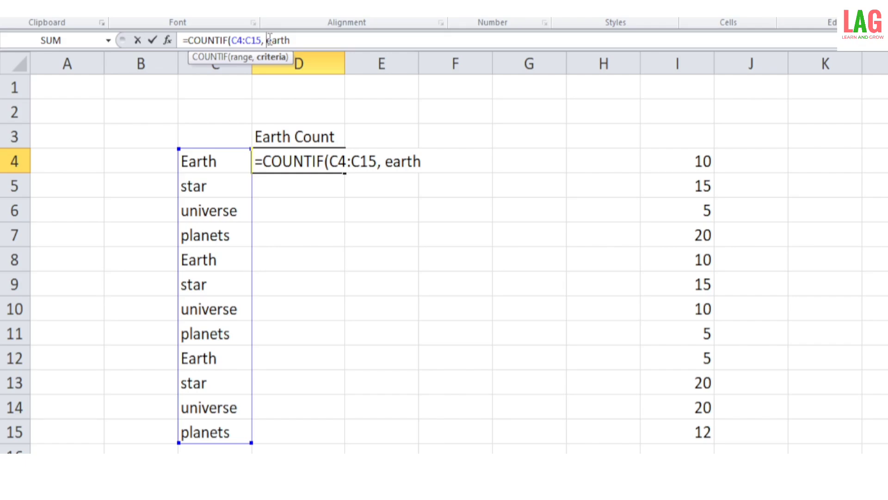
left_click(267, 41)
type("\"")
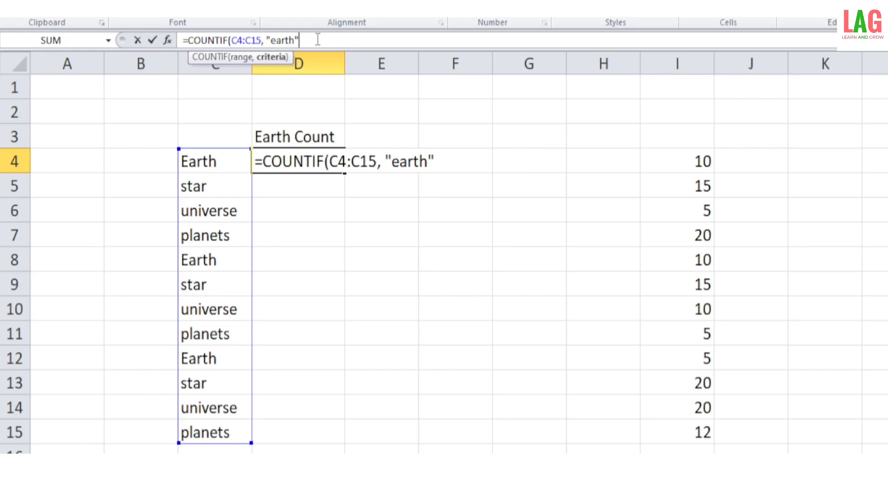
type(")")
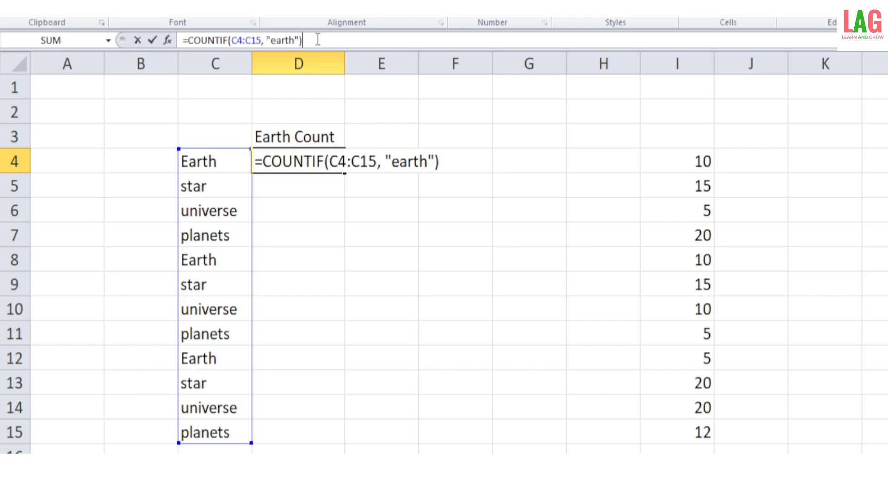
key("Return")
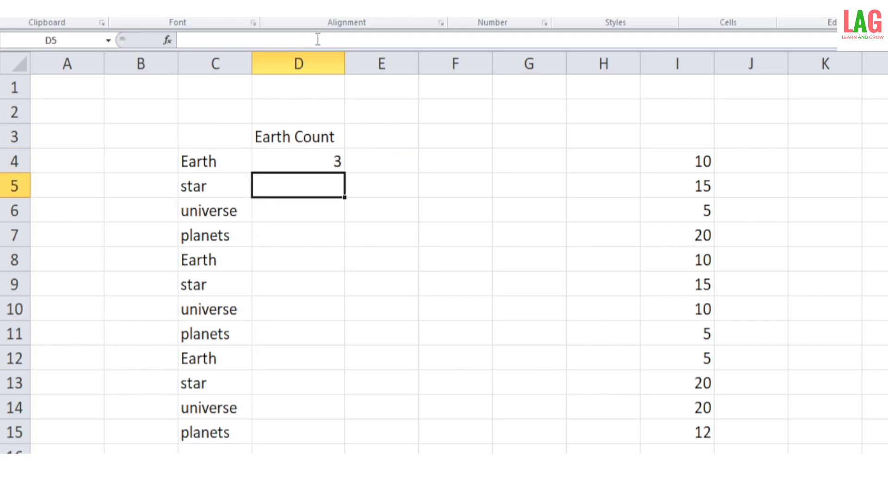
- Check the count in D4 against the Earth entries in the C4:C15 word list
left_click(323, 167)
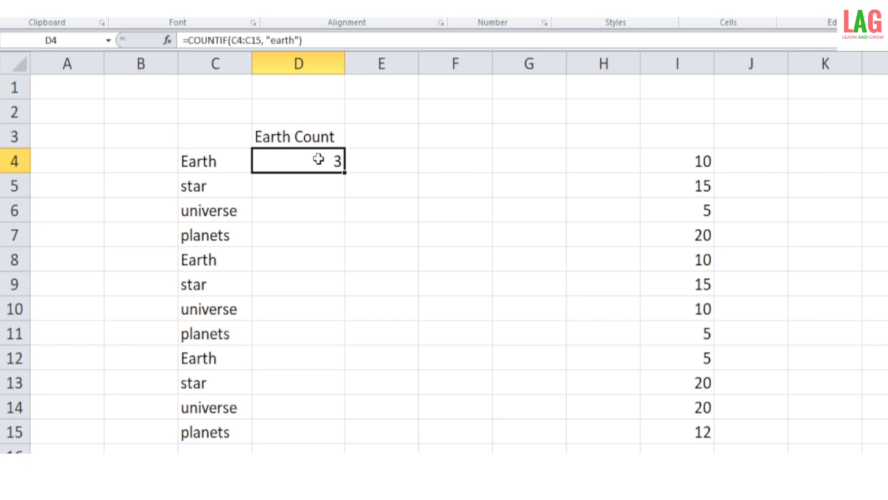
left_click(209, 164)
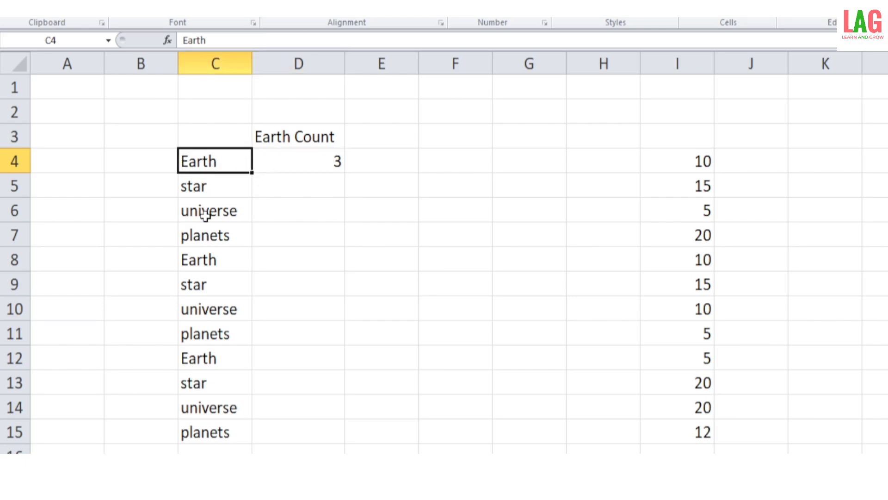
left_click(208, 260)
left_click(210, 358)
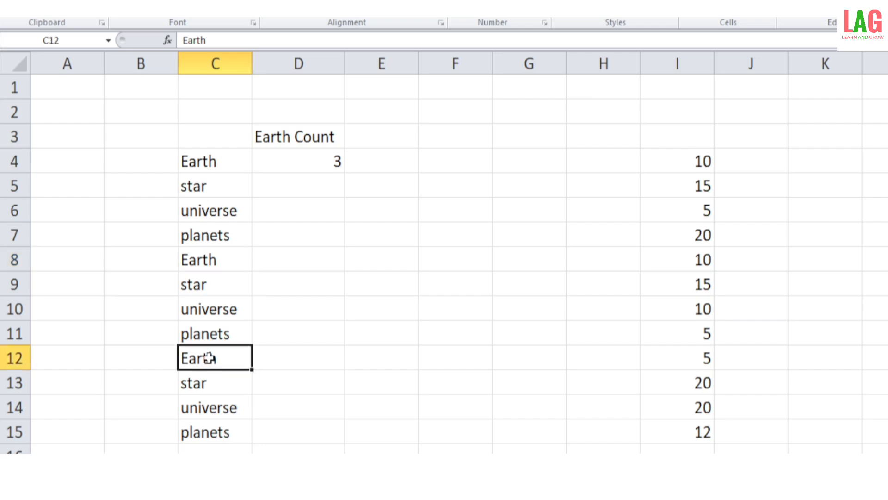
left_click_drag(198, 161, 211, 428)
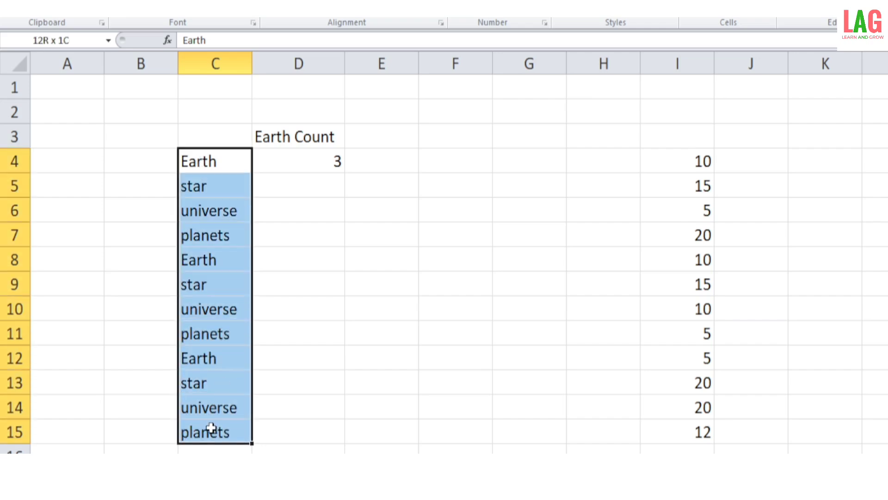
left_click(296, 163)
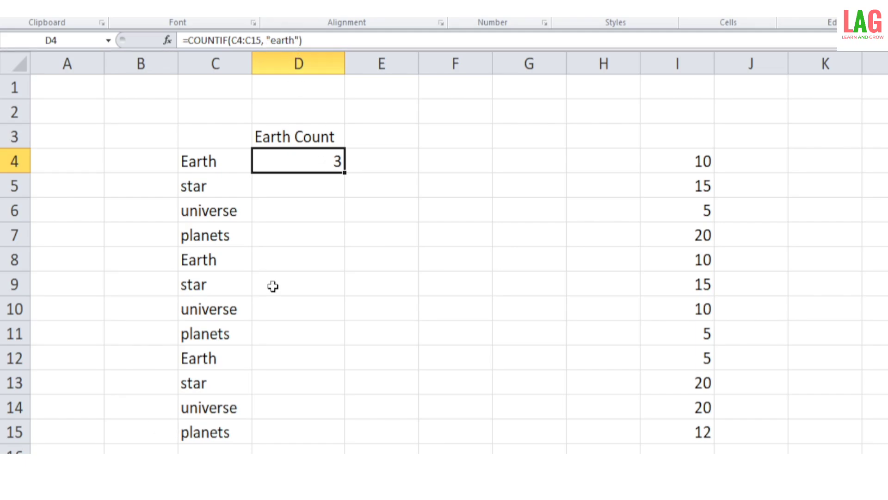
left_click(203, 168)
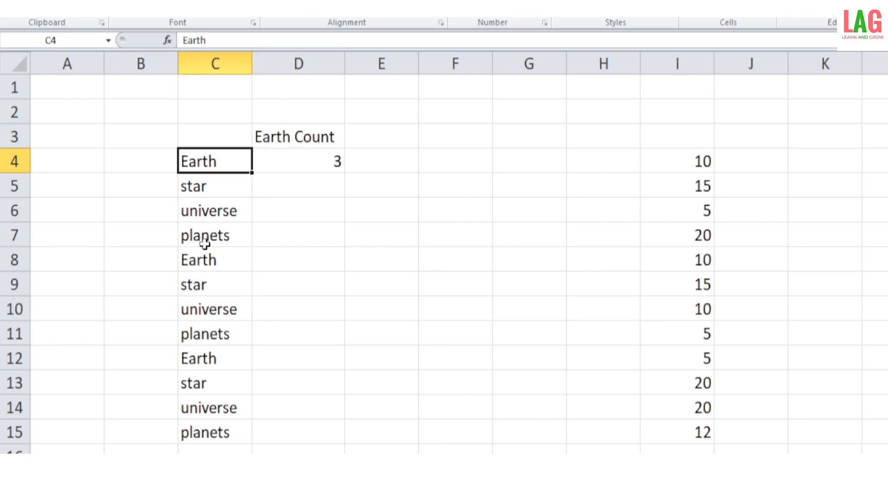
left_click(205, 263)
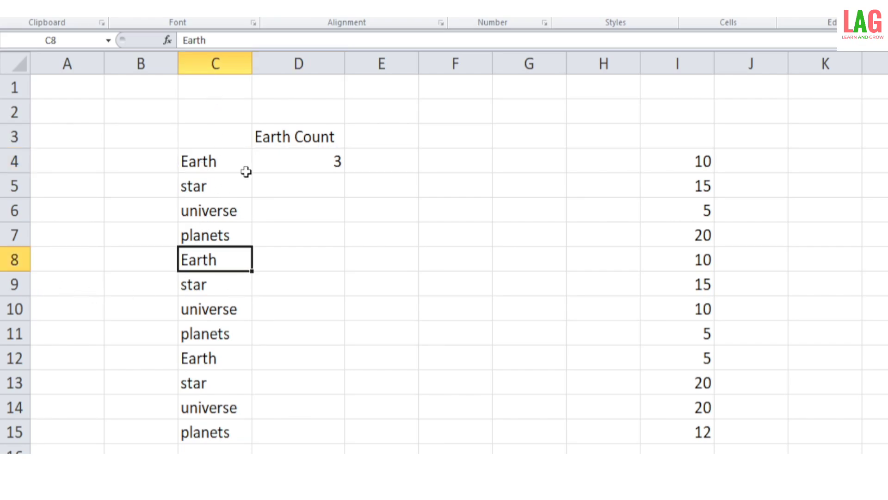
left_click(290, 138)
left_click(294, 155)
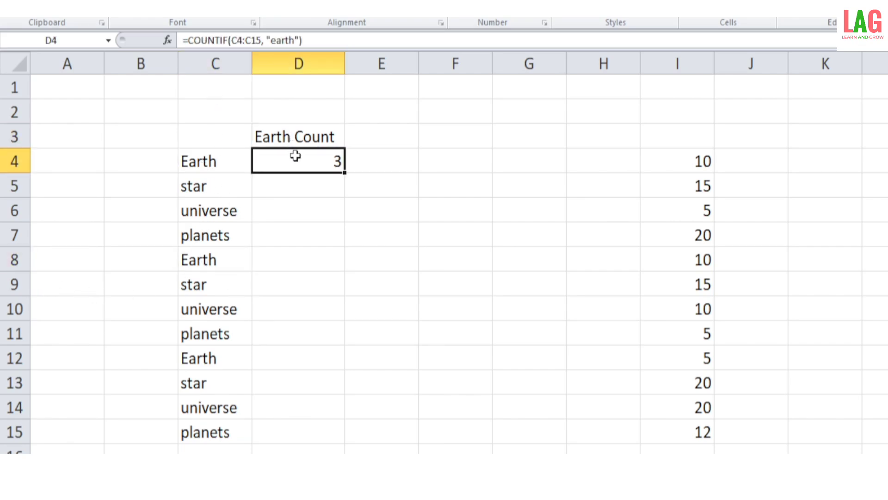
- Shorten the range of the COUNTIF formula in D4 to C4:C9
left_click(260, 37)
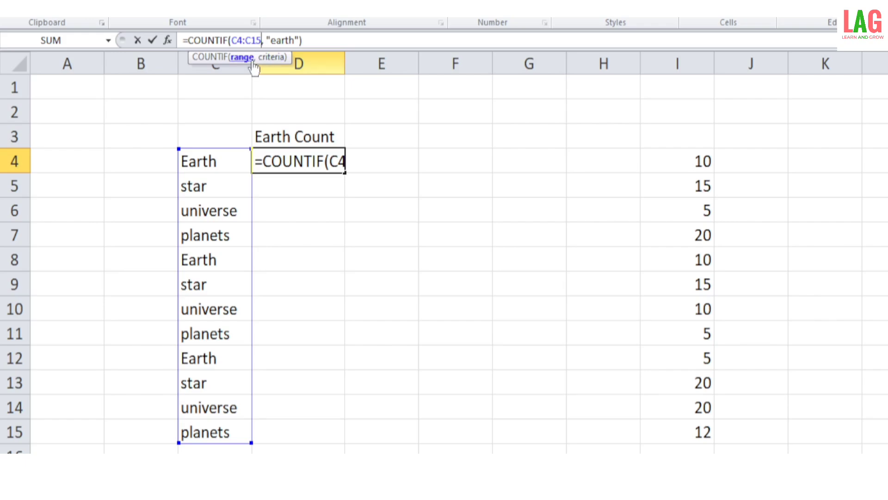
key("BackSpace")
key("BackSpace")
type("9")
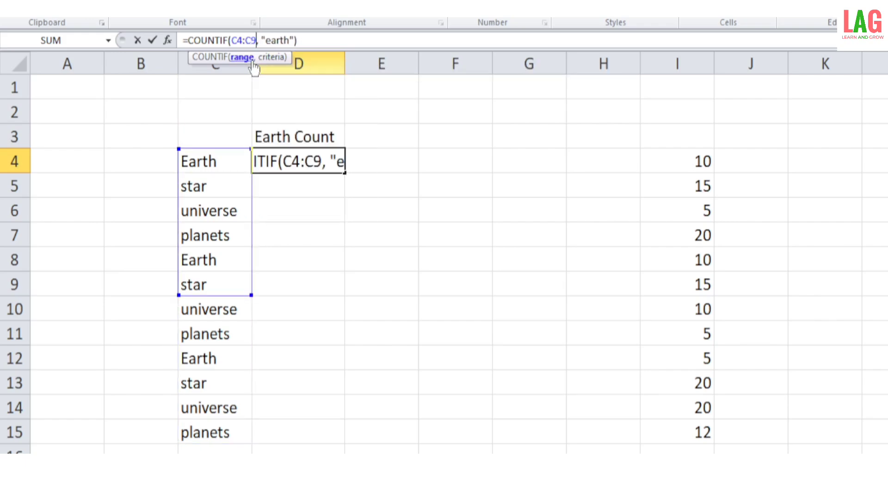
key("Return")
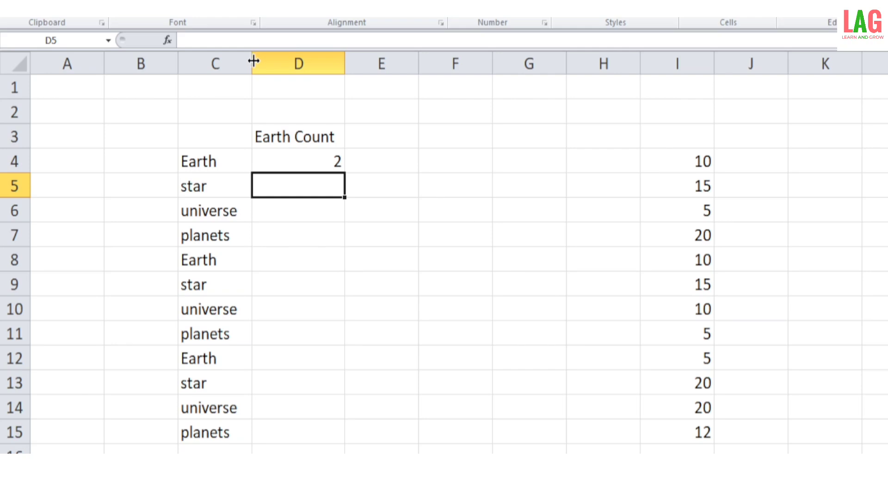
left_click(295, 165)
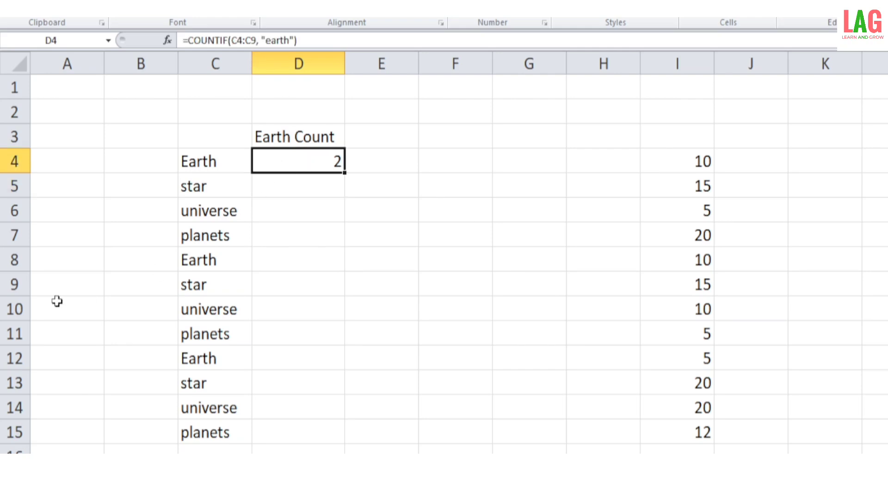
- Check the count in D4 against the Earth entries within C4:C9
left_click_drag(187, 165, 191, 286)
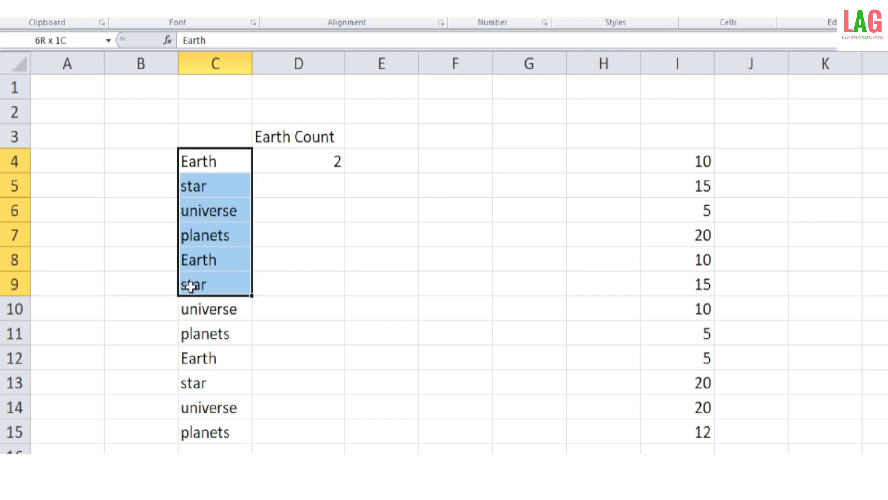
left_click_drag(191, 287, 191, 286)
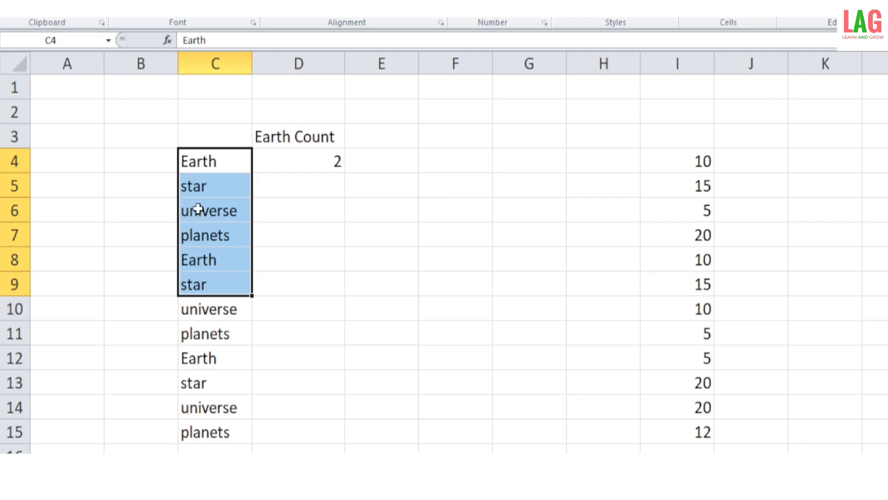
left_click(204, 165)
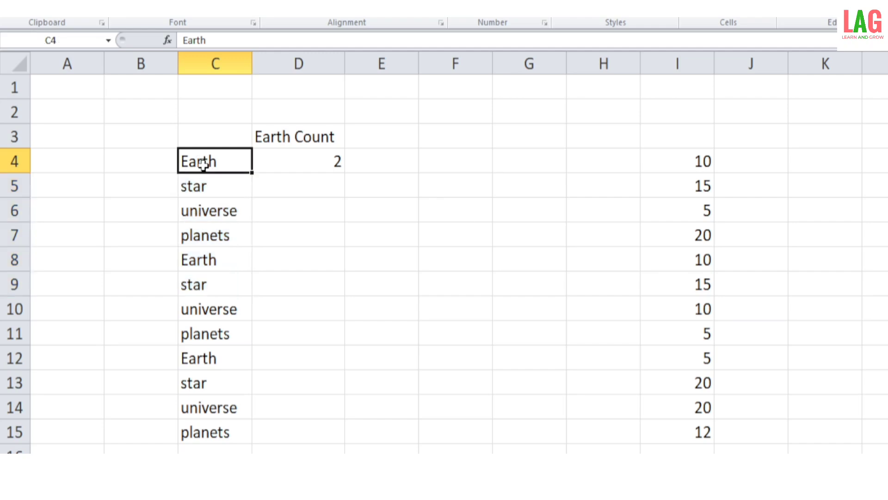
left_click(196, 261)
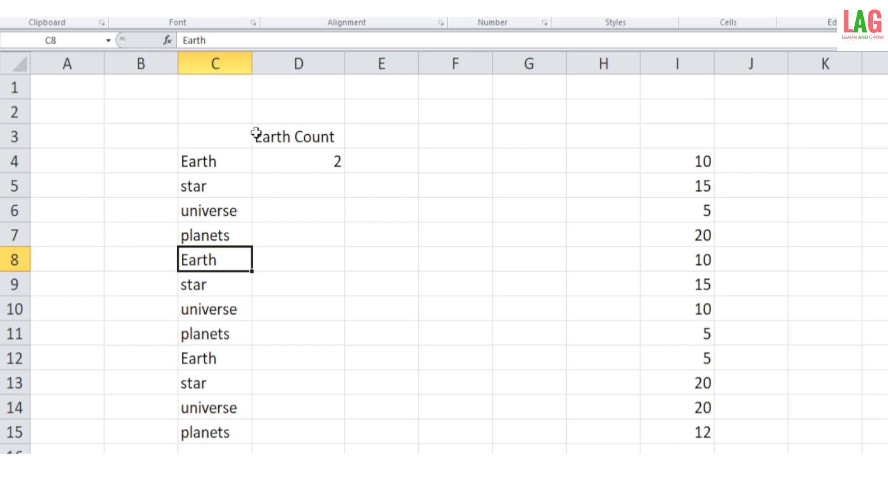
left_click(305, 161)
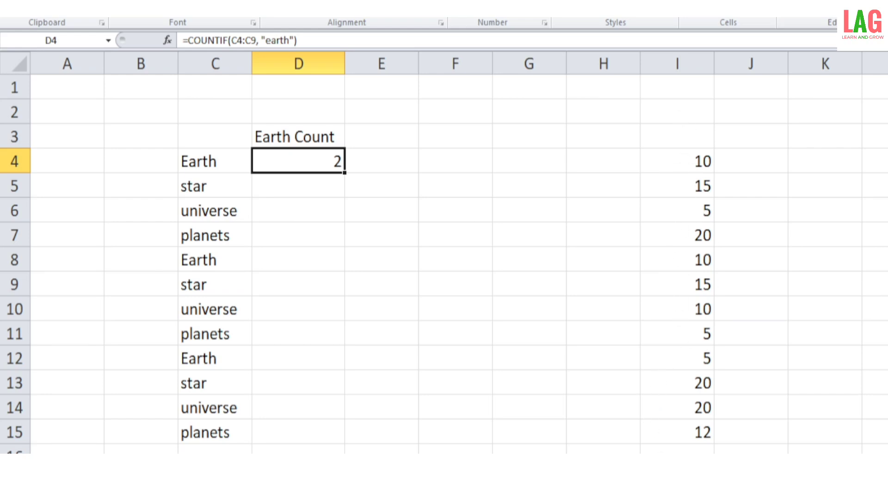
- Enter the label "count 15" in cell J3, beside the column of numbers
left_click_drag(684, 467, 722, 451)
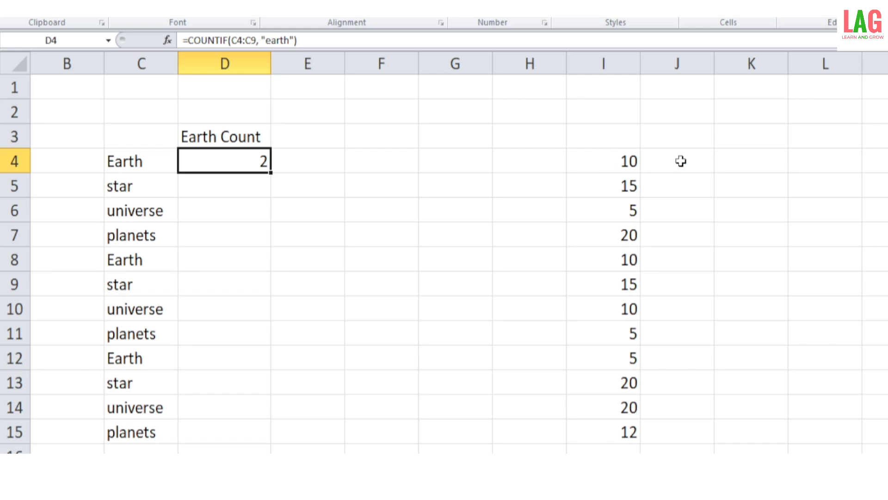
left_click(692, 142)
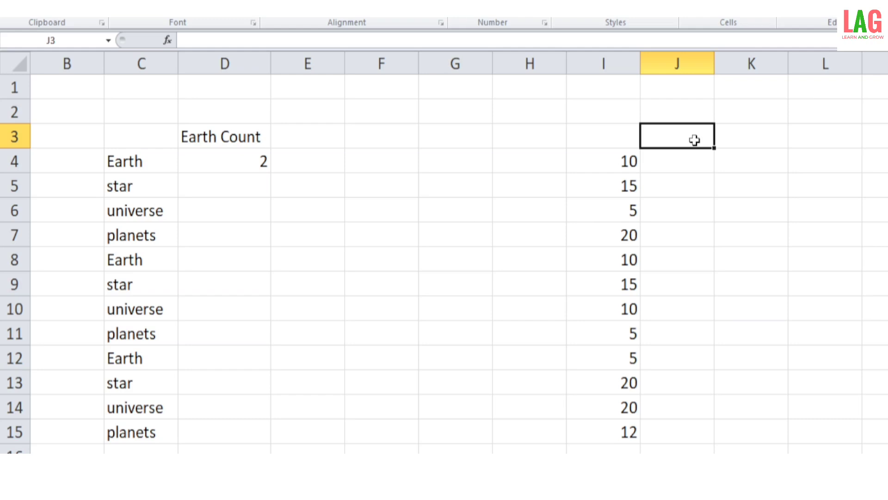
type("count 15")
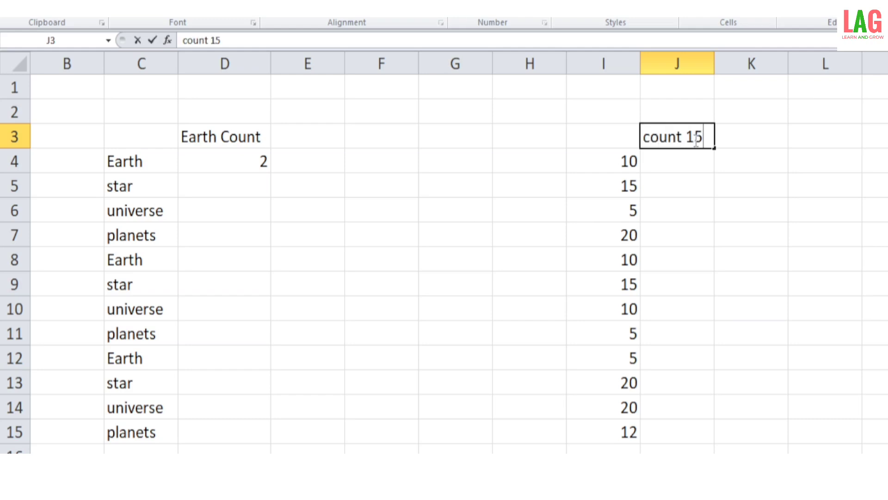
left_click(743, 232)
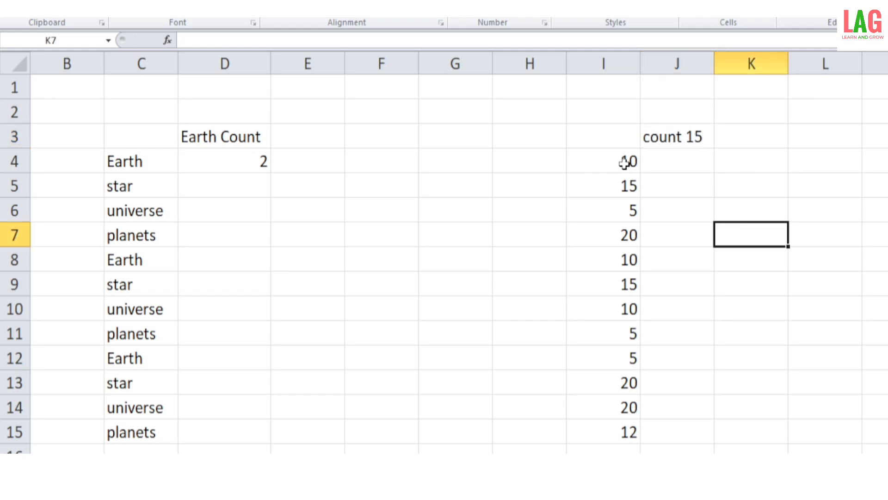
- Enter a COUNTIF formula in K3 that counts the value 15 in the range I4:I15
left_click_drag(630, 160, 611, 429)
left_click(717, 308)
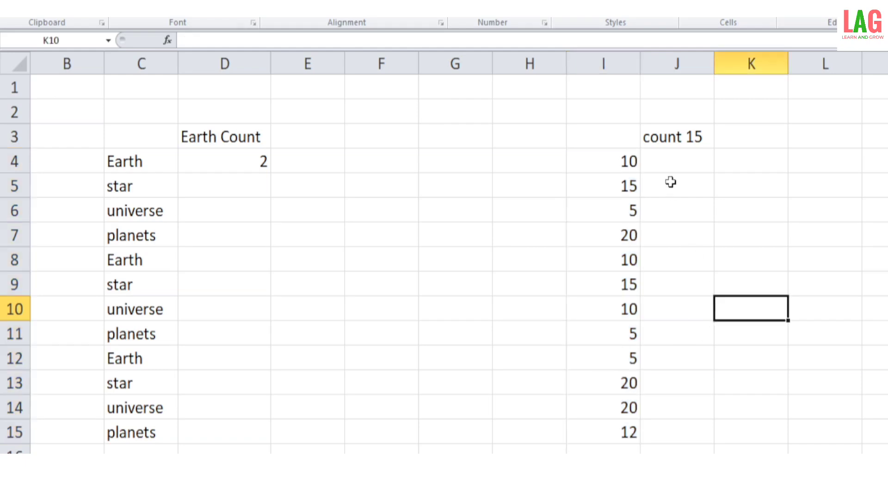
left_click(755, 138)
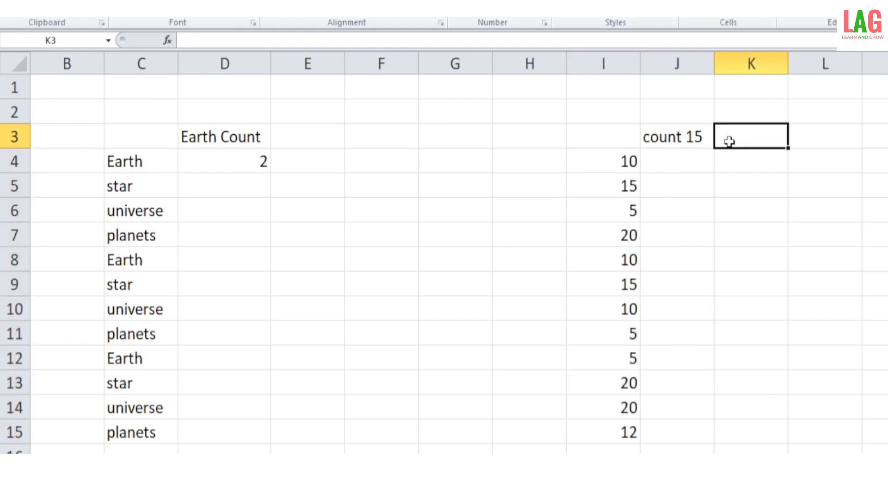
left_click(214, 36)
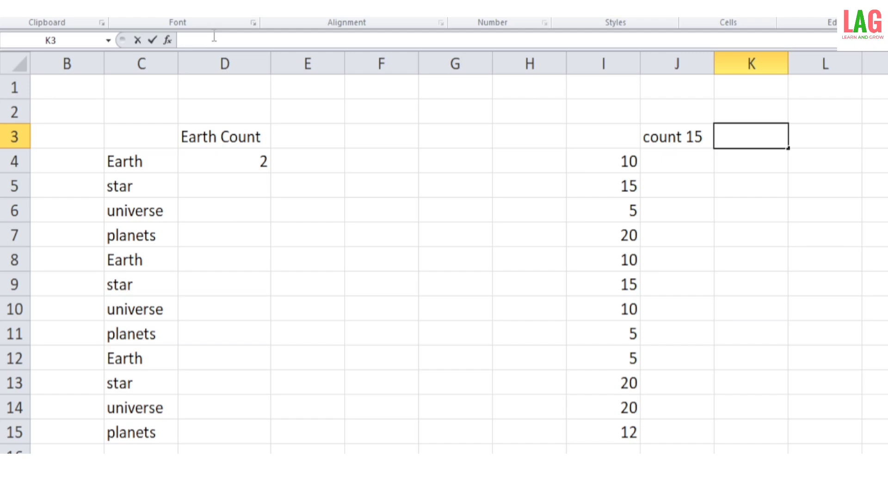
type("=countif")
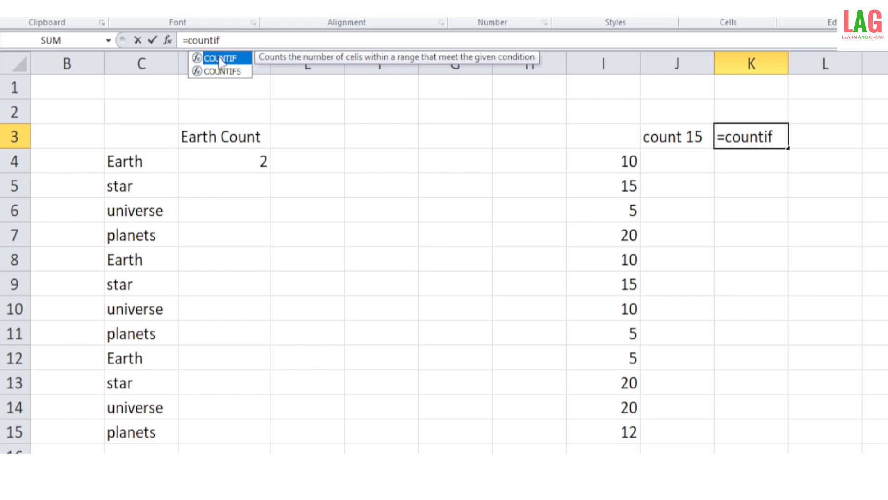
double_click(221, 59)
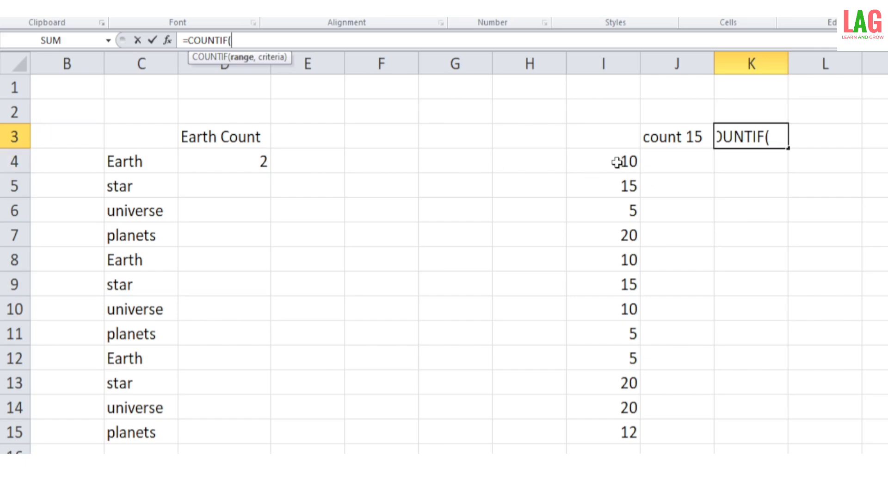
left_click_drag(618, 165, 621, 427)
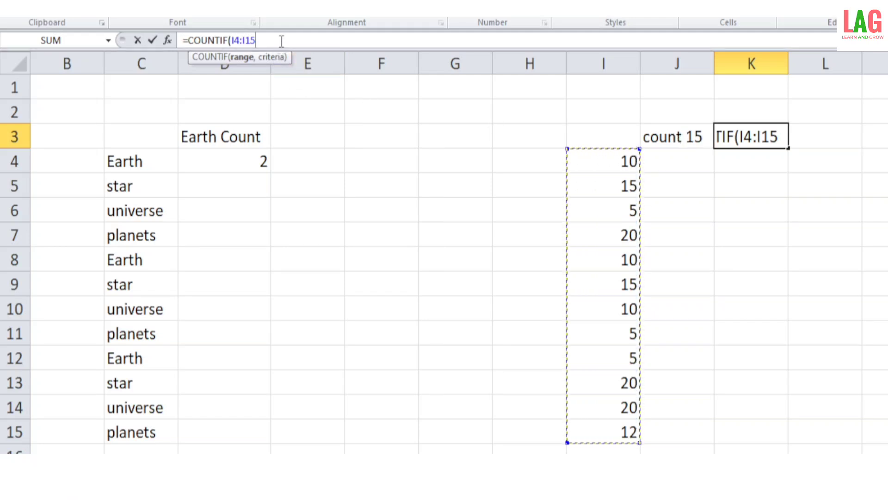
type(",")
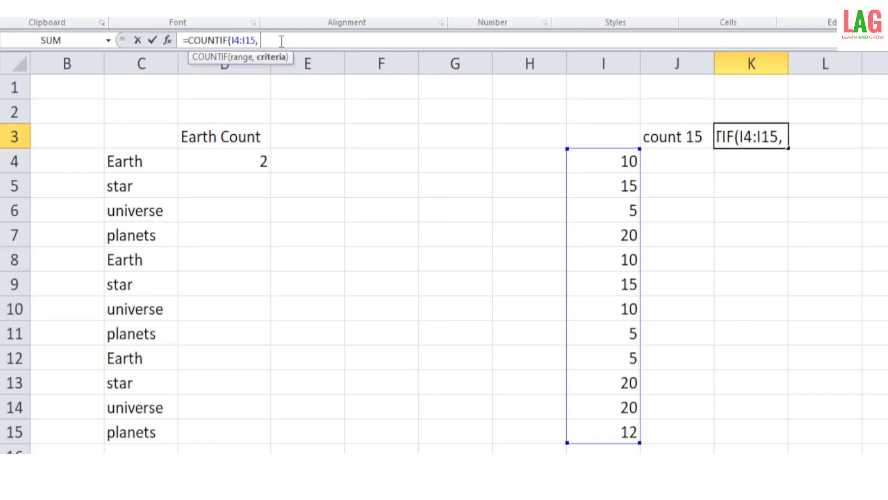
type("15")
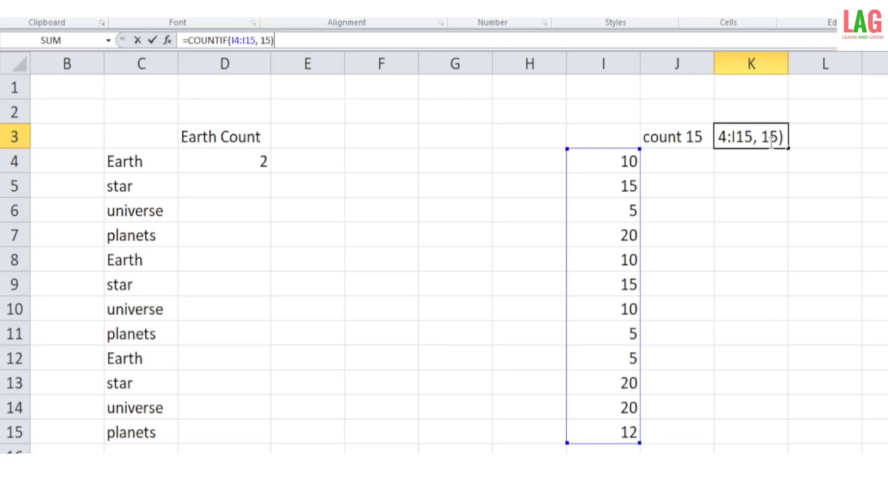
key("Return")
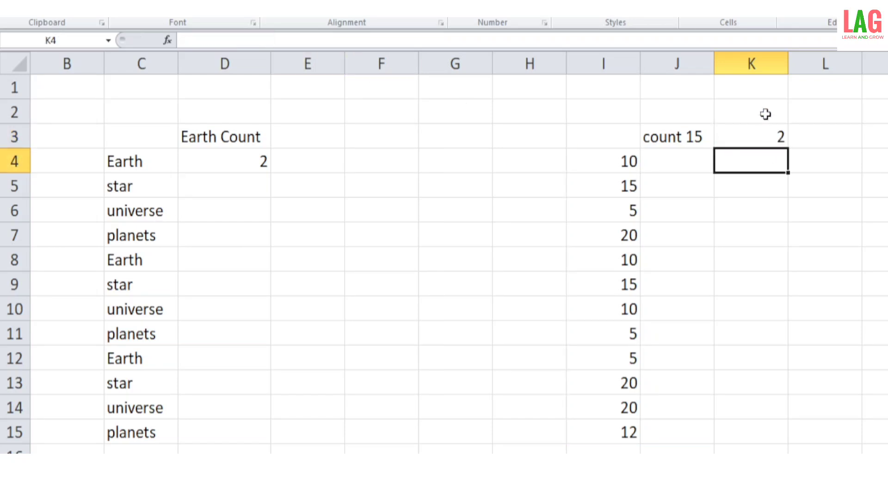
- Check the count in K3 against the entries of 15 in the I4:I15 number list
left_click(762, 139)
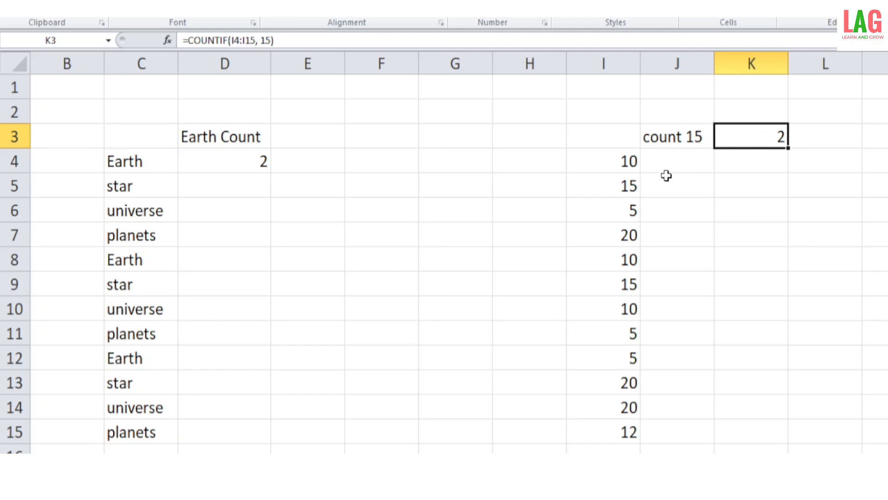
left_click_drag(622, 162, 627, 428)
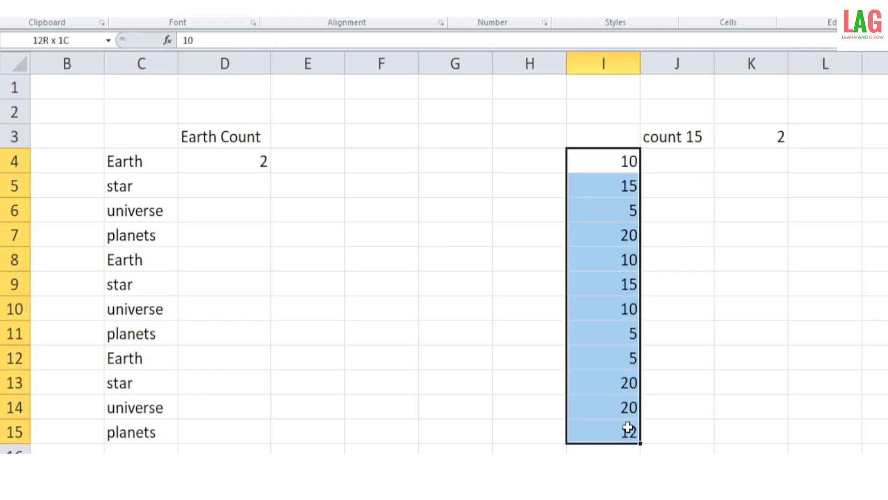
left_click(657, 306)
left_click(622, 185)
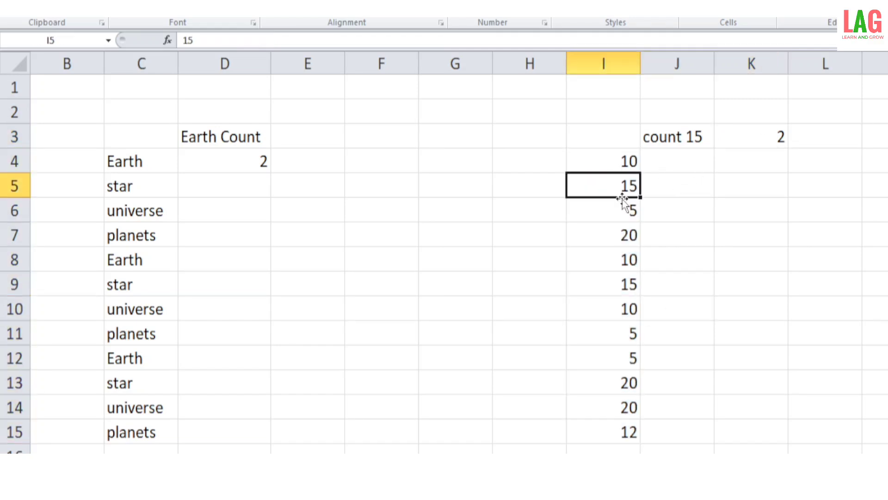
left_click(624, 280)
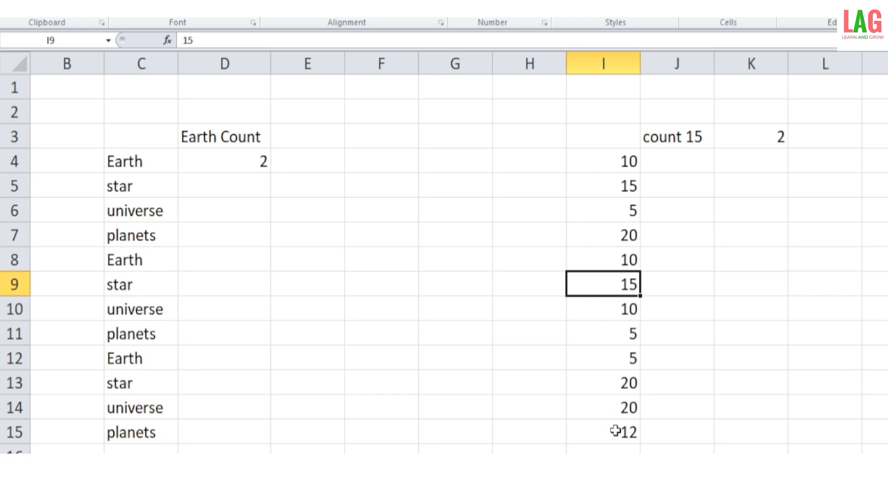
- Change the criterion of the COUNTIF formula in K3 to 10
left_click(730, 137)
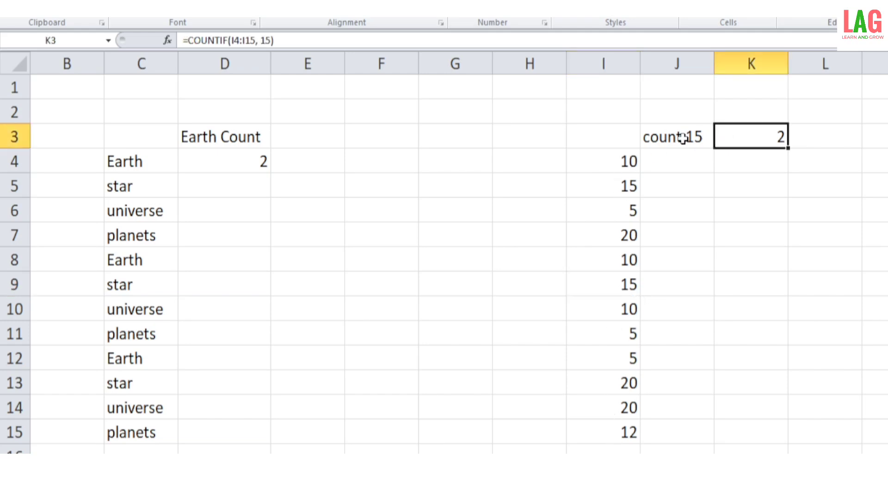
left_click(269, 41)
left_click_drag(266, 43, 274, 43)
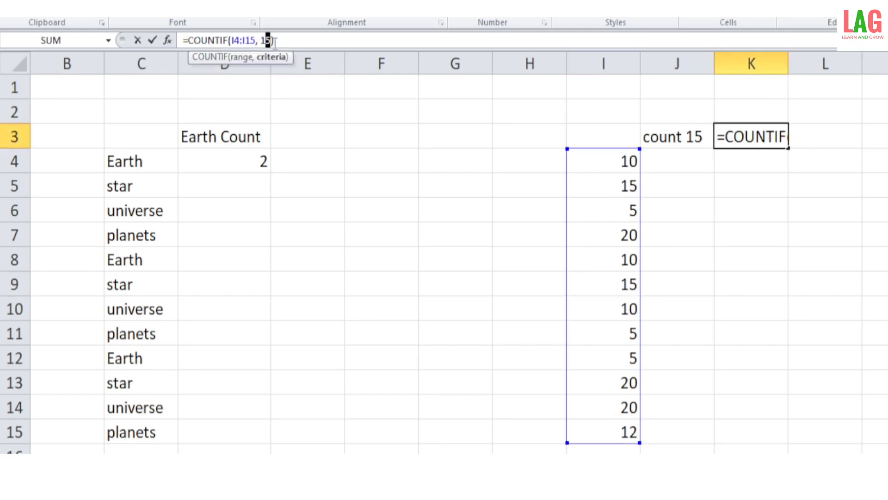
type("0")
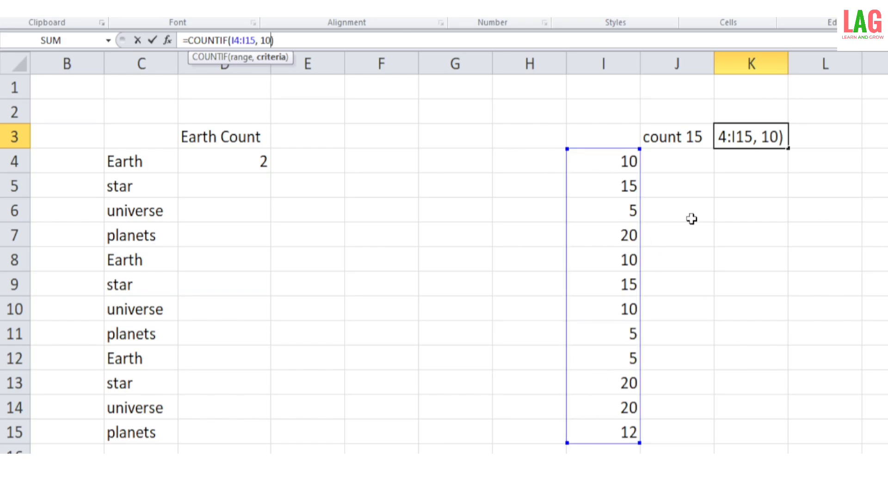
key("Return")
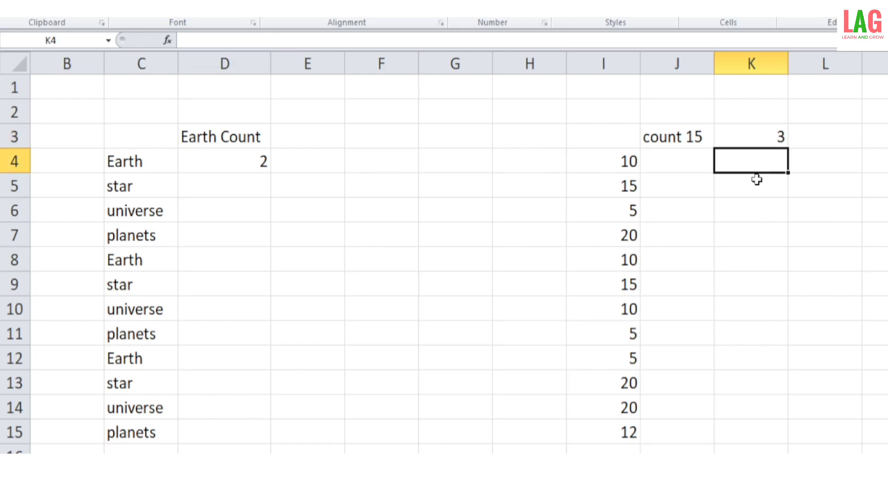
- Compare the count in K3 with the entries of 10 in column I
left_click(766, 141)
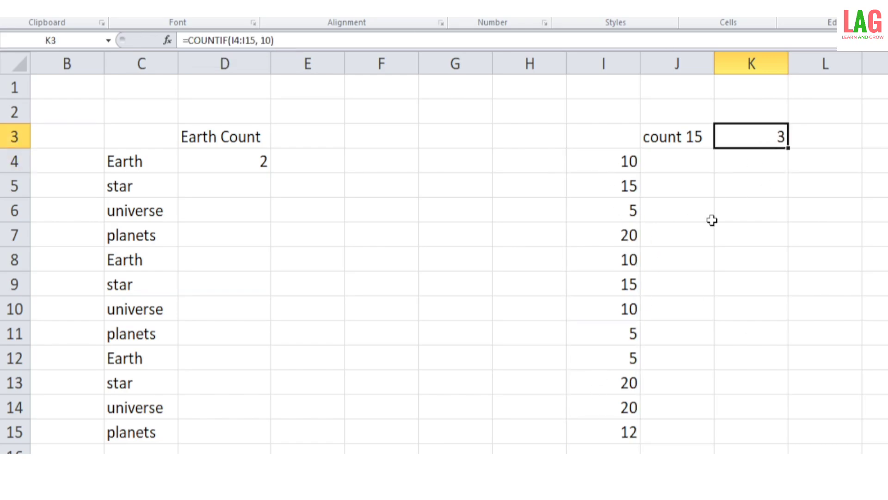
left_click(613, 163)
left_click(622, 266)
left_click(616, 308)
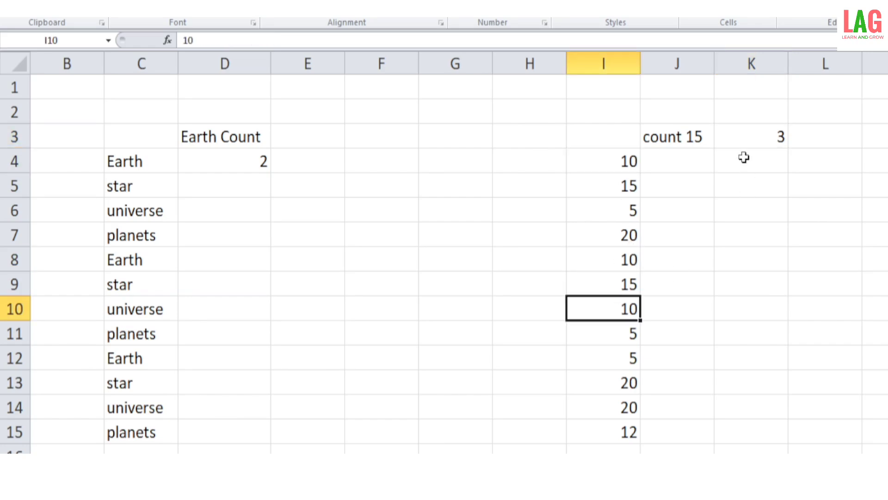
- Set the criterion of the COUNTIF formula in K3 to 20
left_click(729, 147)
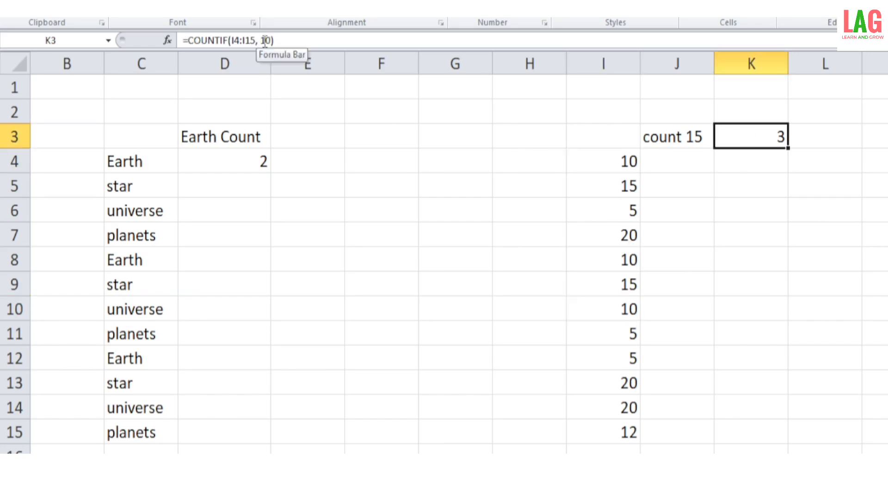
left_click(265, 40)
key("BackSpace")
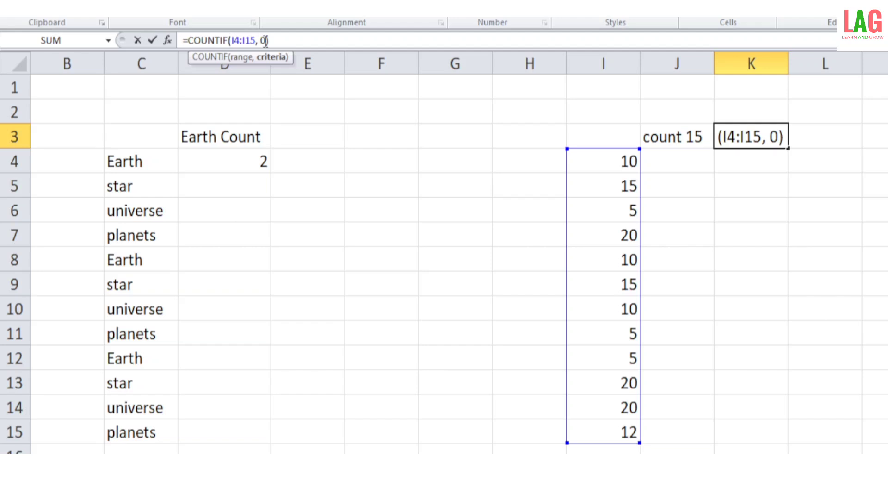
type("2")
key("Return")
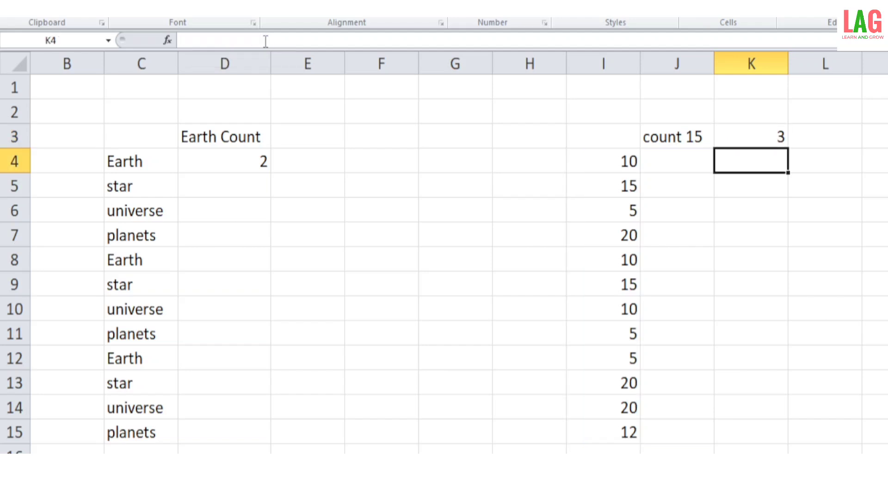
- Verify the count in K3 by locating the entries of 20 in the I4:I15 list
left_click(754, 134)
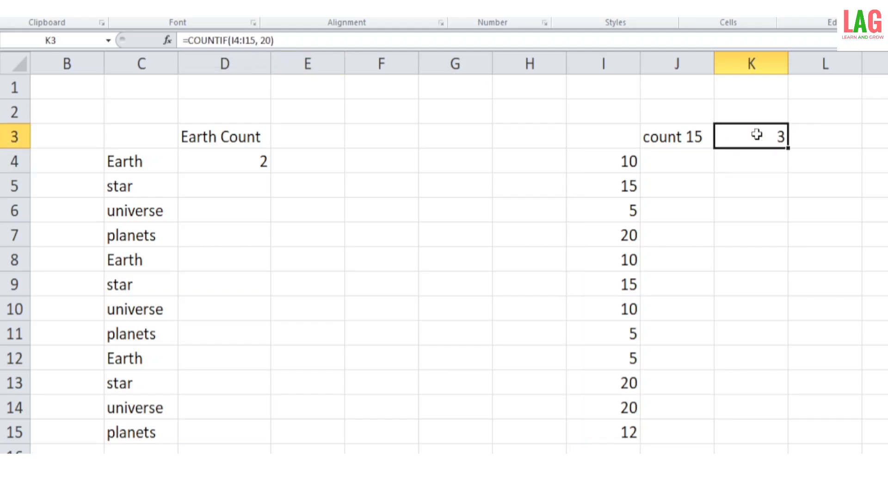
left_click(632, 245)
left_click(622, 375)
left_click(613, 415)
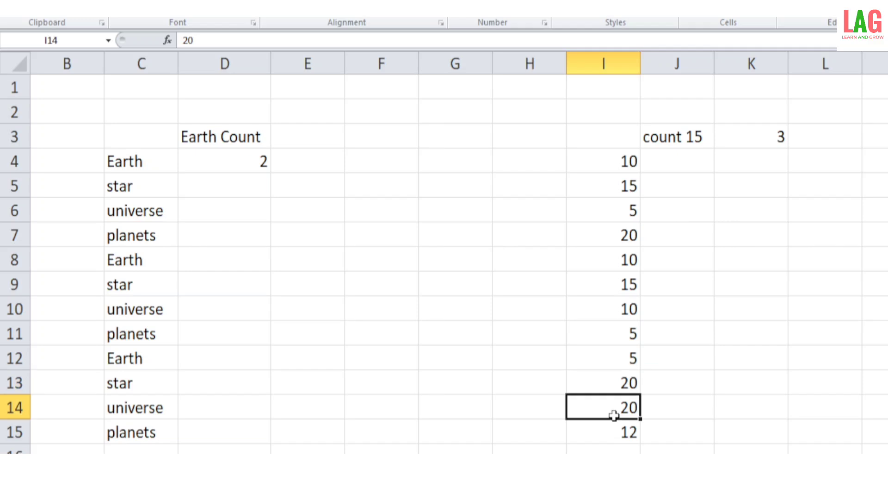
left_click(630, 216)
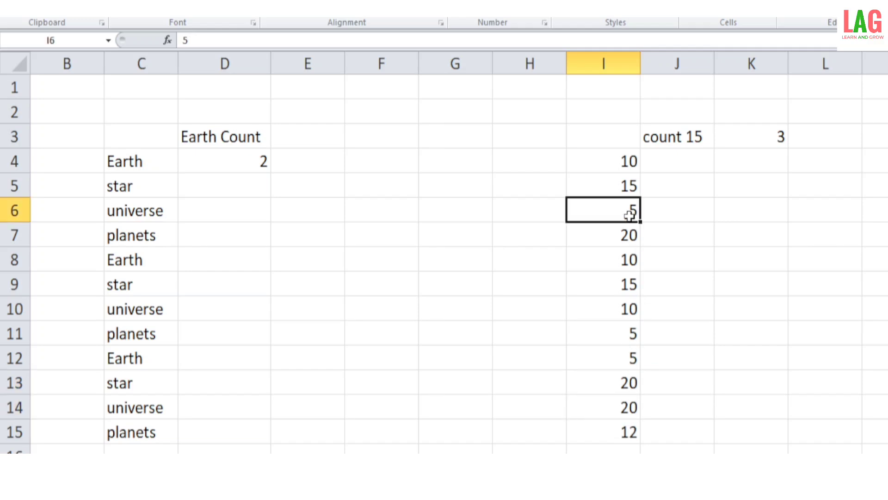
left_click(774, 137)
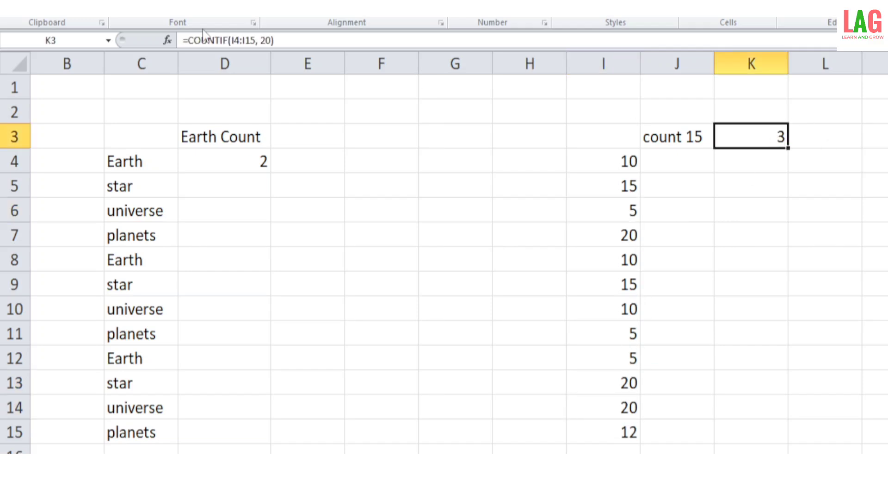
- Set the criterion of the COUNTIF formula in K3 to 5
left_click(270, 40)
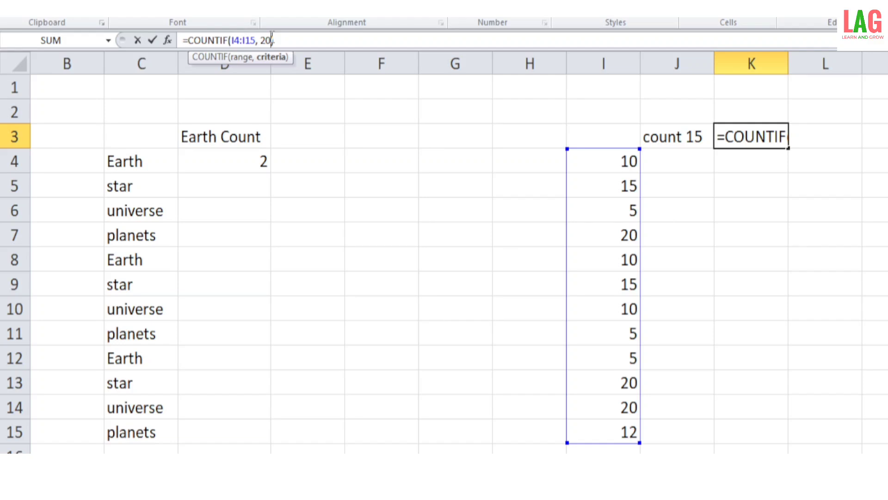
key("BackSpace")
key("BackSpace")
type("5")
key("Return")
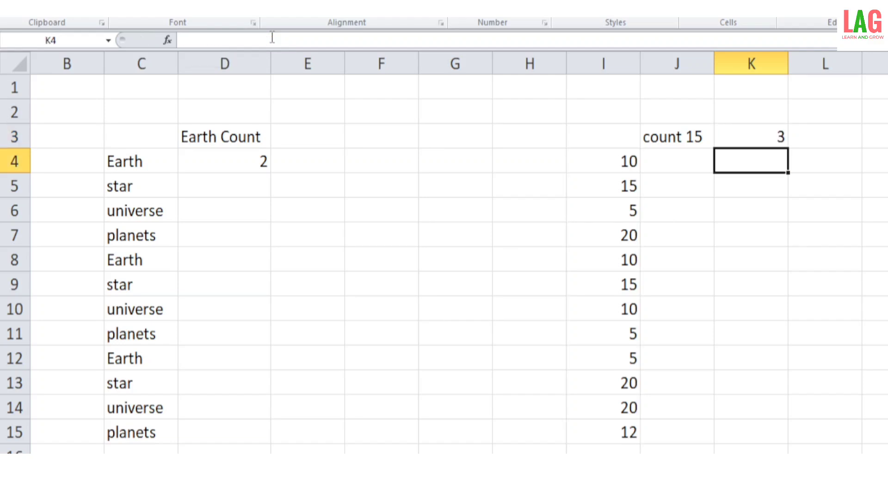
- Check the count in K3 by locating the entries of 5 in the I4:I15 list
left_click(629, 212)
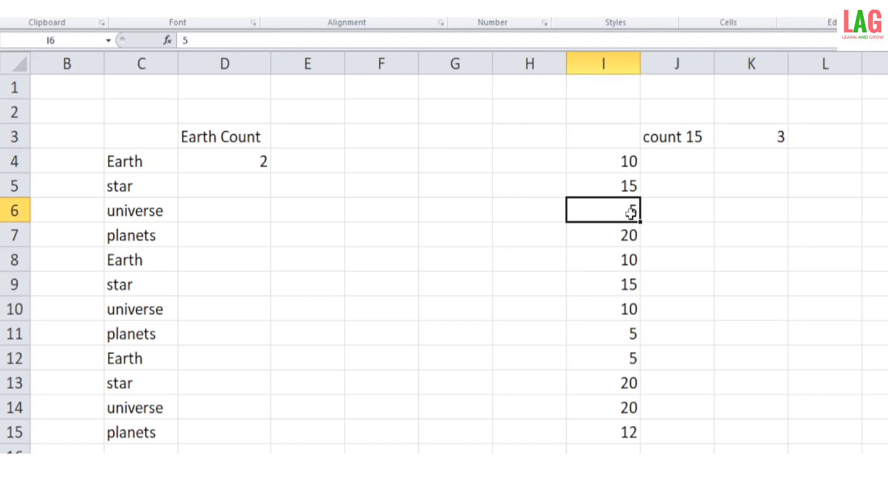
left_click(632, 341)
left_click(630, 359)
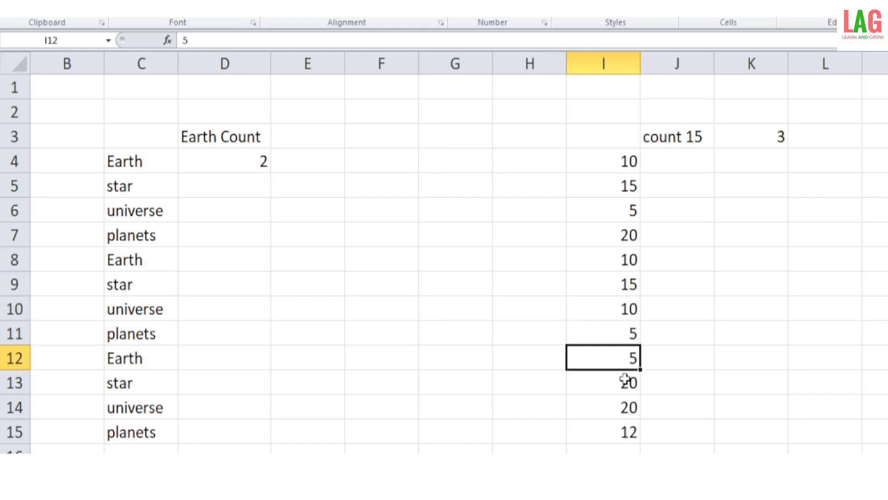
left_click(627, 433)
- Change the criterion of the COUNTIF formula in K3 to 12
left_click(768, 147)
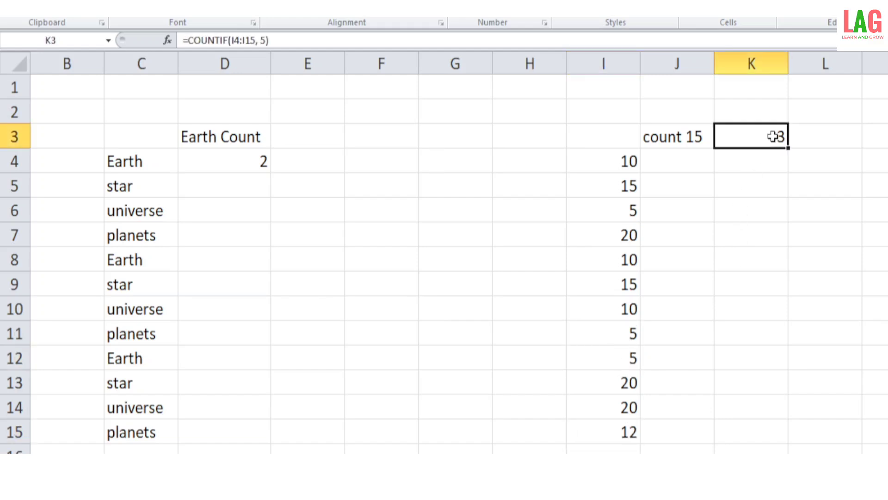
left_click(272, 40)
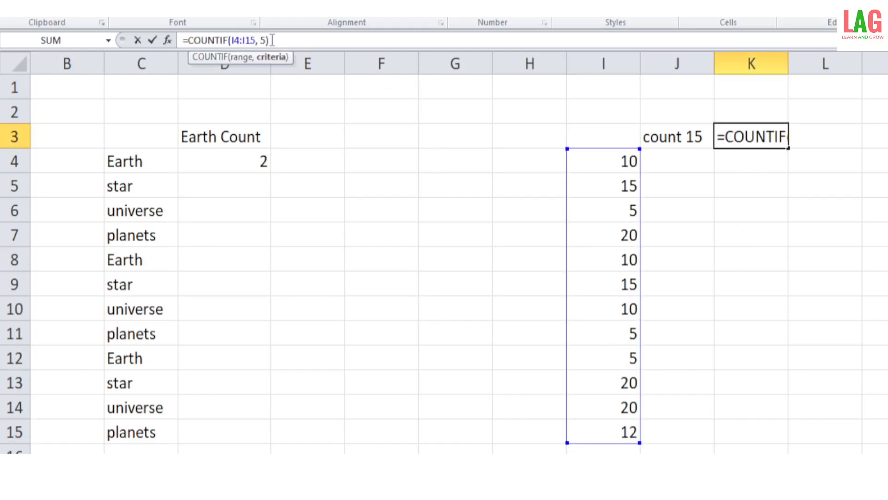
key("BackSpace")
type("12")
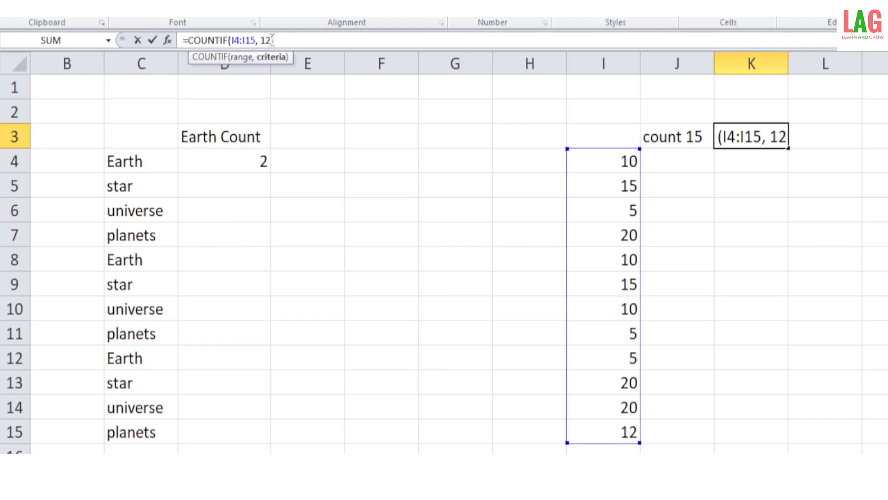
key("Return")
- Look through I4:I15 for entries of 12 to verify the count in K3
left_click_drag(633, 161, 632, 431)
left_click(632, 430)
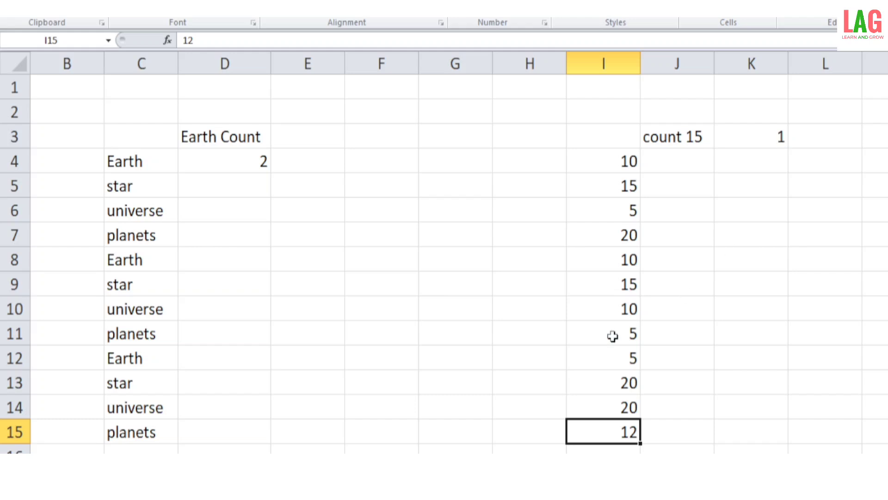
left_click(428, 285)
- Change the COUNTIF formula in D4 to count "star" over the range C4:C15
left_click_drag(130, 162, 138, 437)
left_click(249, 161)
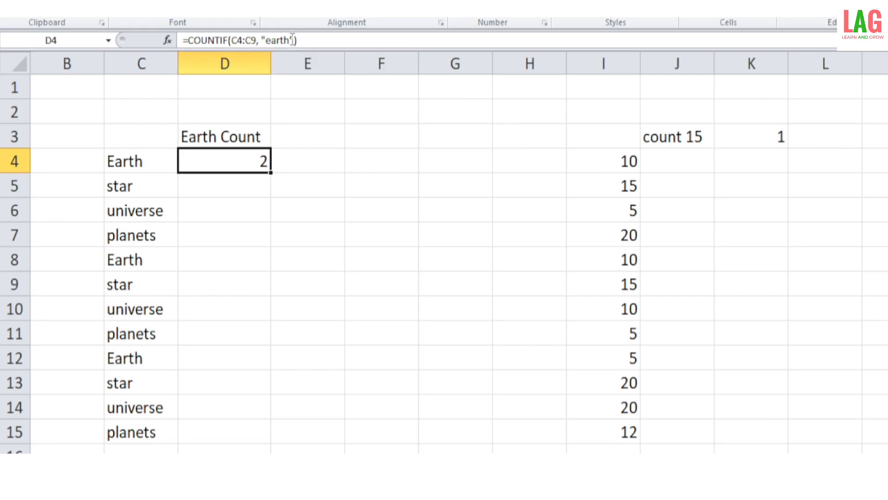
left_click_drag(289, 41, 265, 41)
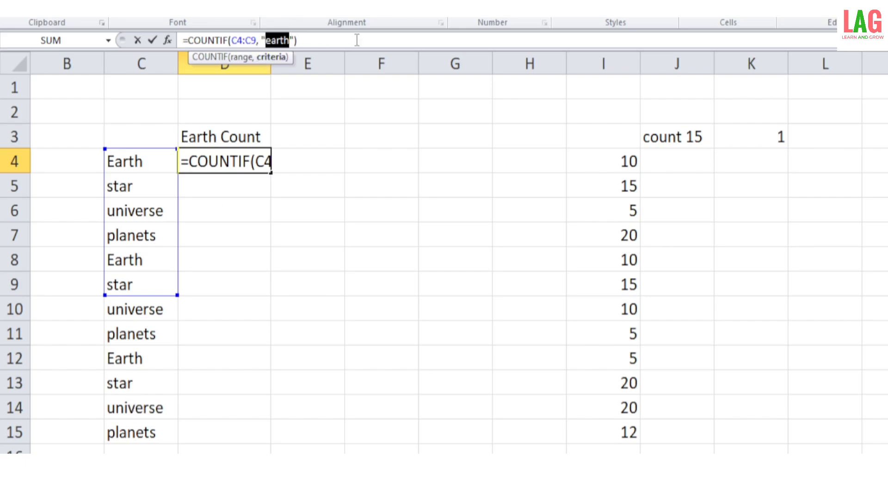
type("star")
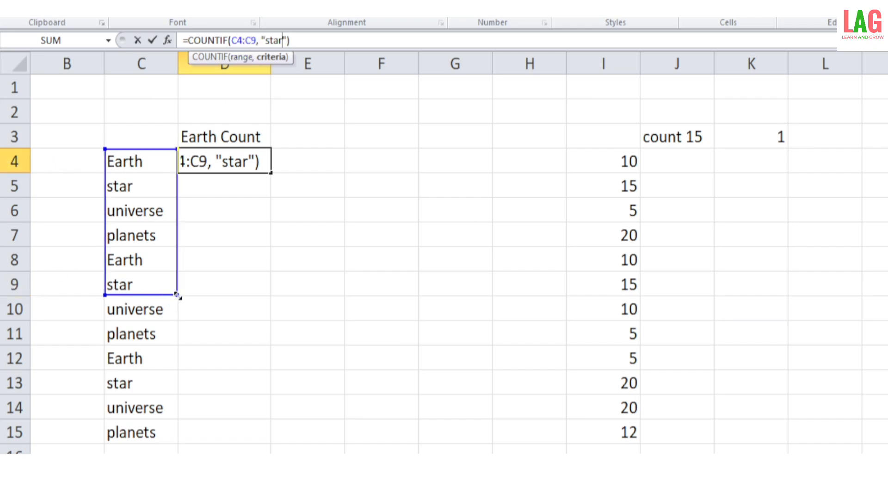
left_click_drag(177, 308, 175, 433)
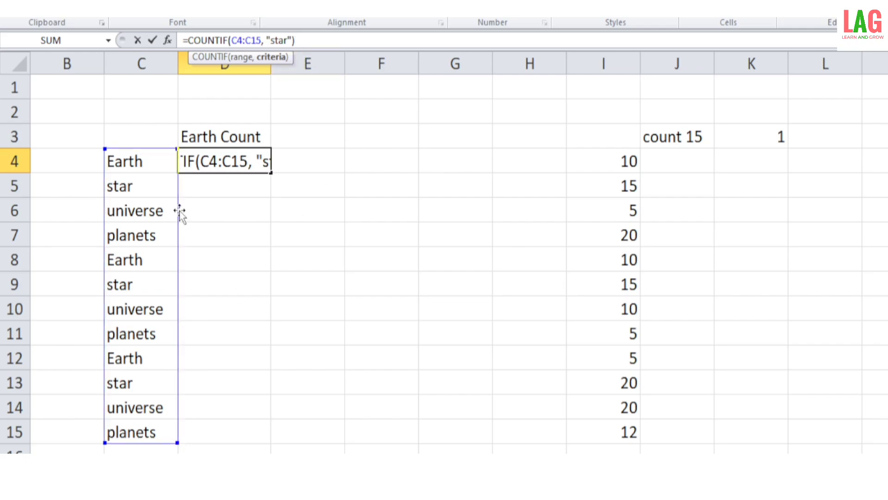
key("Return")
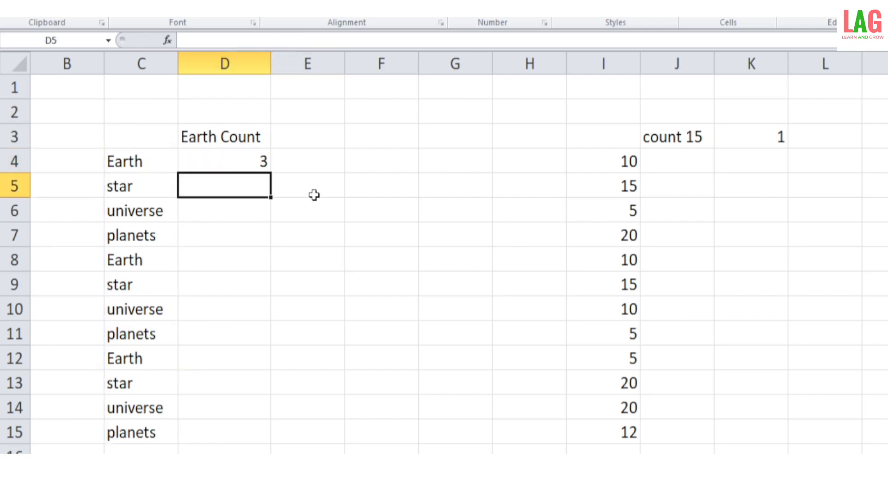
- Shorten the range of the COUNTIF formula in D4 to C4:C12
left_click(255, 162)
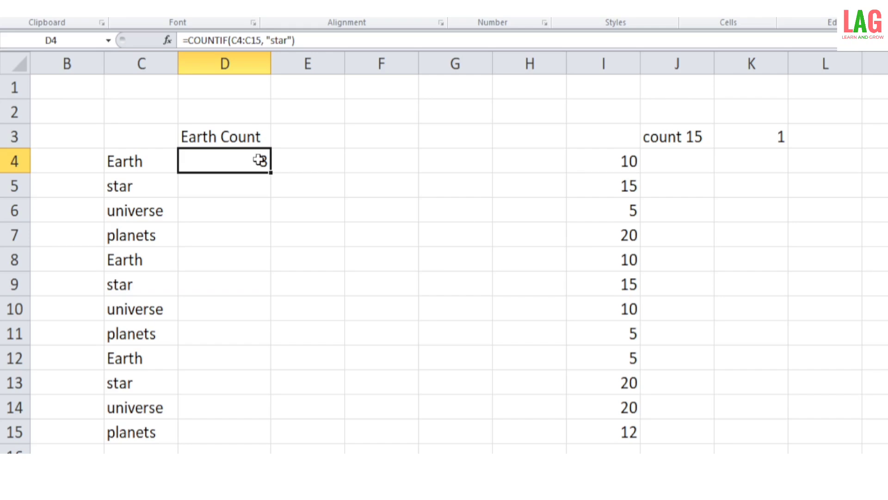
left_click(246, 40)
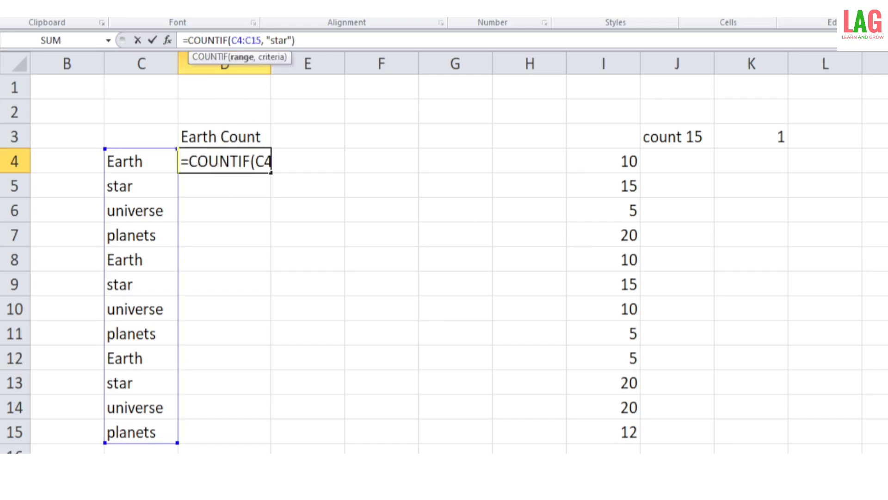
left_click_drag(177, 443, 178, 368)
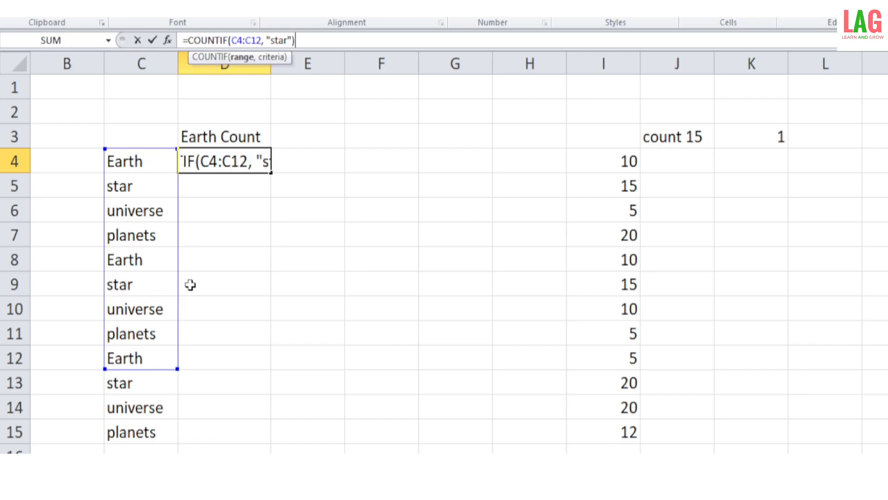
key("Return")
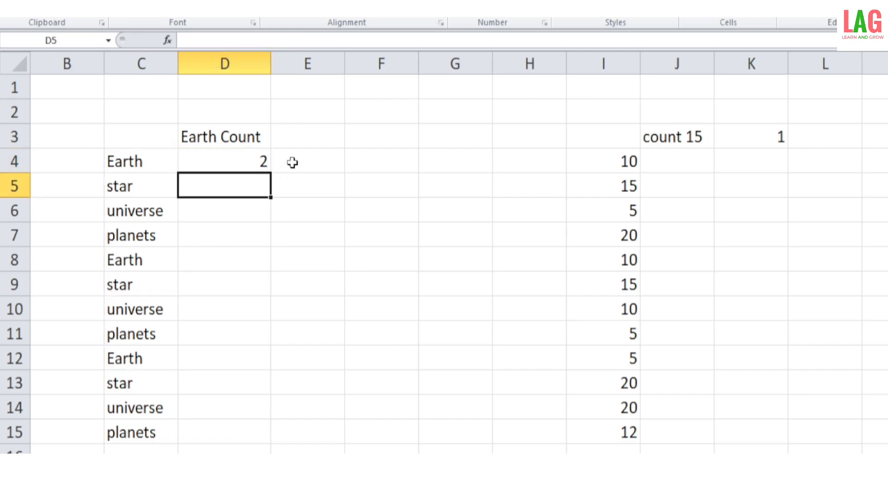
- Review the COUNTIF result in D4 against the word list in column C, and the number list in column I
left_click(231, 162)
left_click_drag(128, 157, 138, 421)
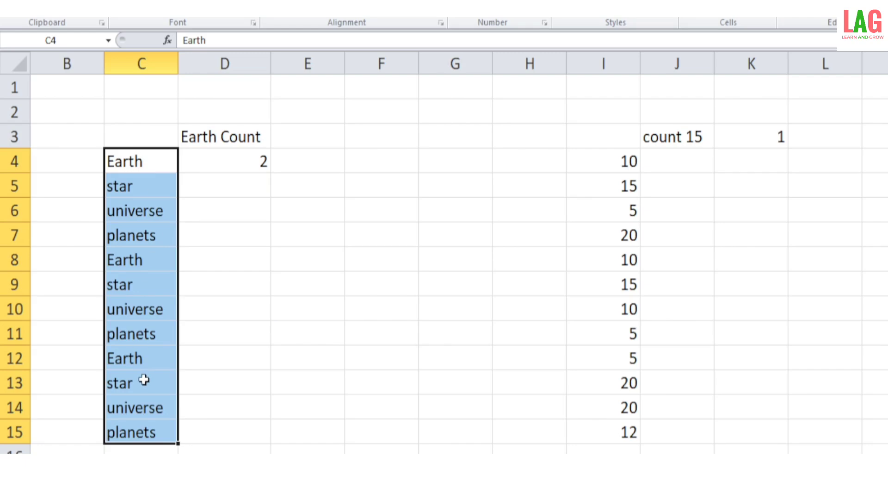
left_click(245, 165)
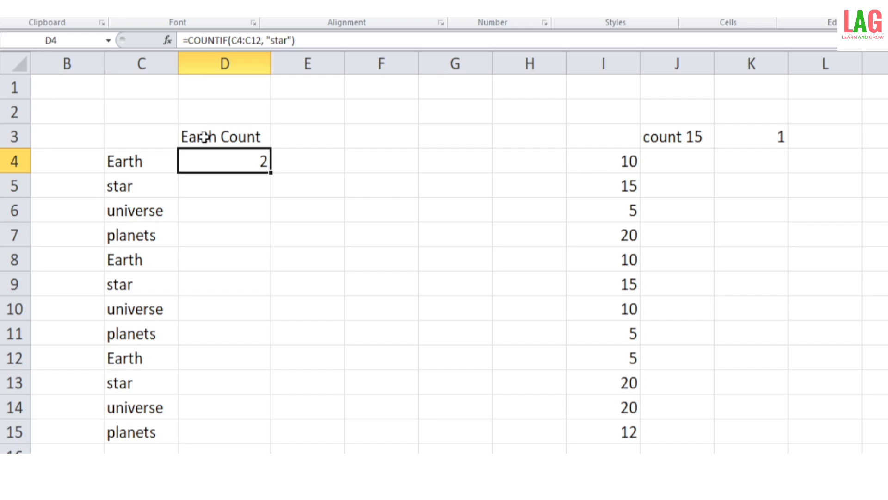
left_click(205, 137)
left_click_drag(141, 162, 183, 426)
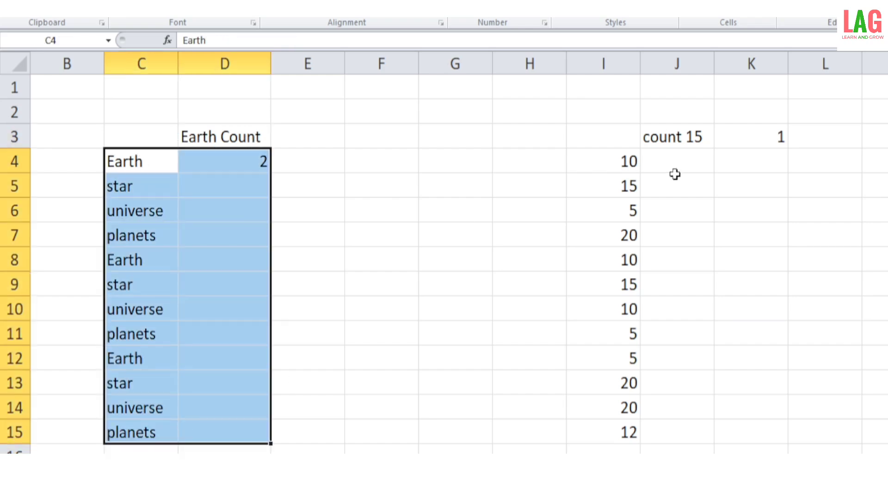
left_click_drag(634, 160, 641, 423)
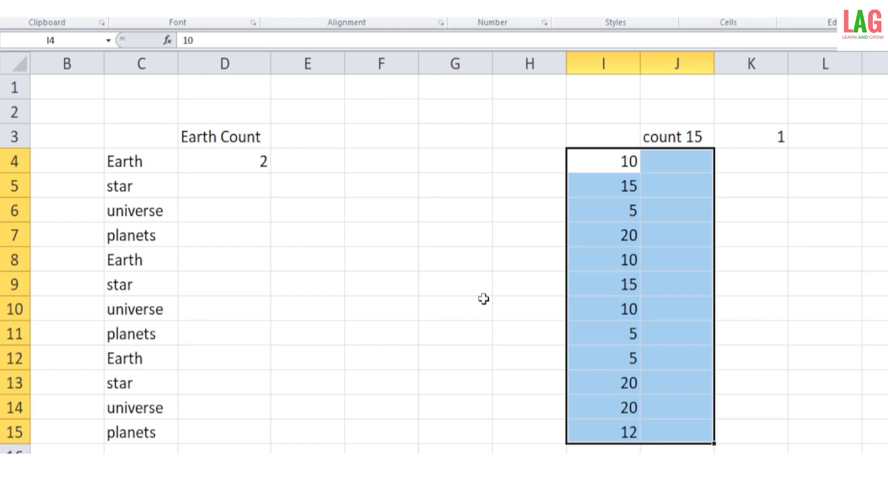
left_click(441, 256)
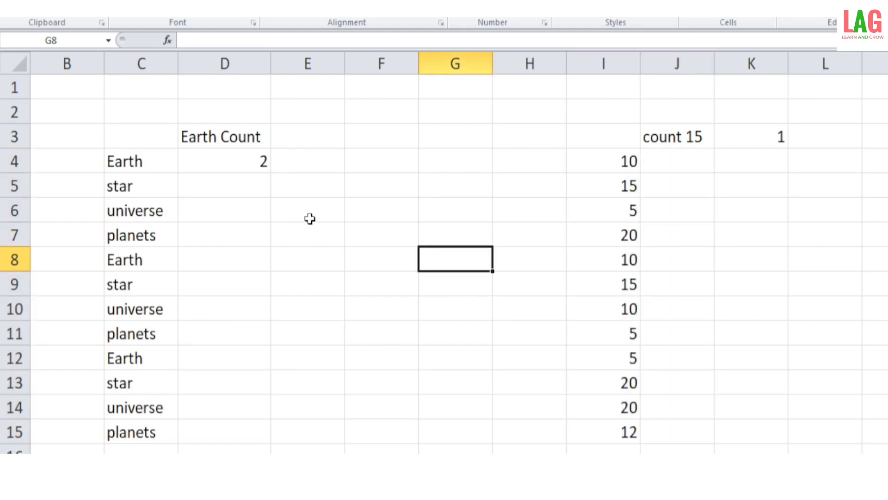